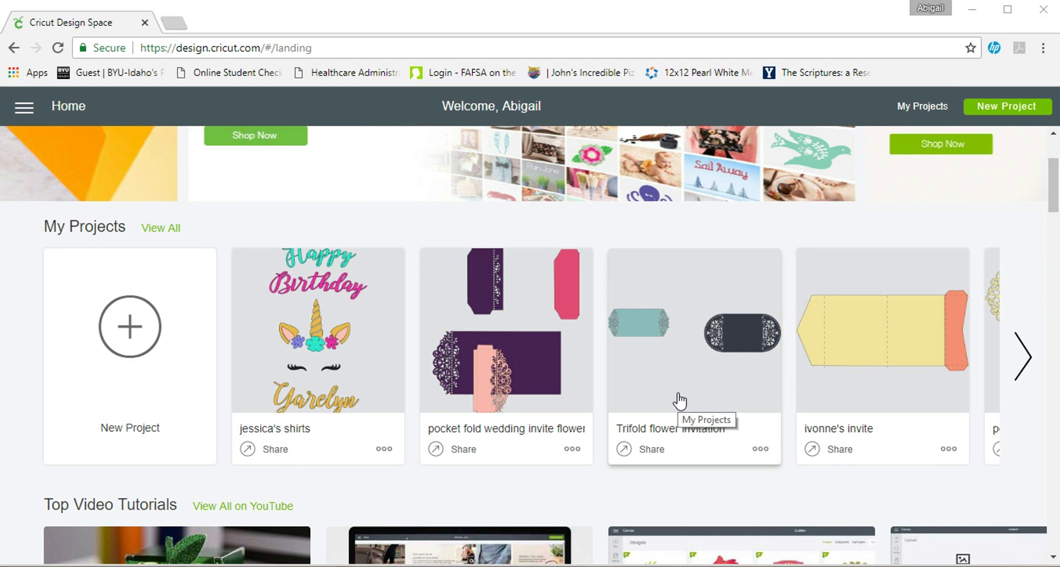
# Create a new blank Untitled project from the Home page's New Project card
pyautogui.scroll(-1, 494, 166)
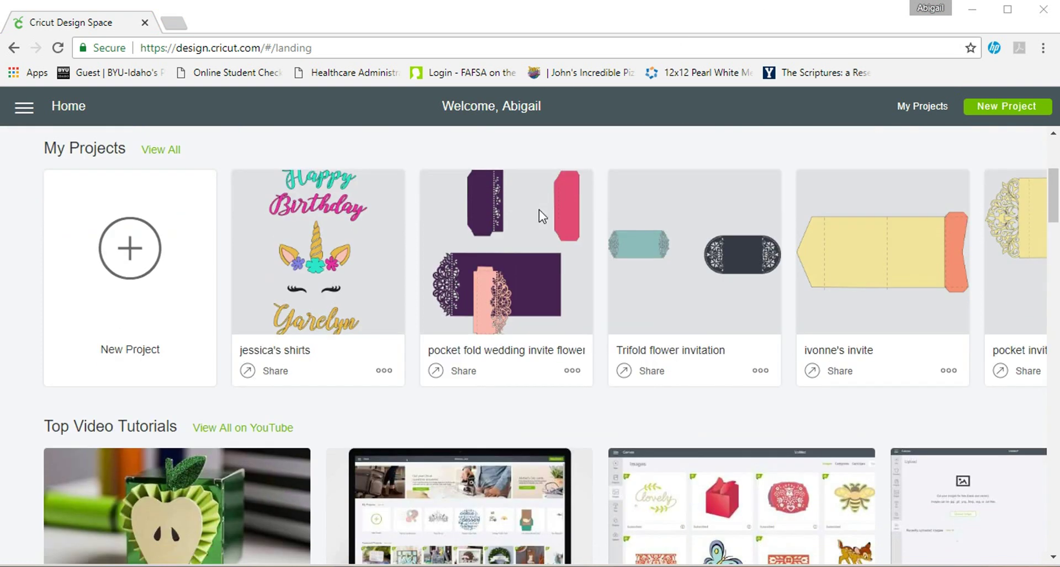
pyautogui.scroll(1, 432, 405)
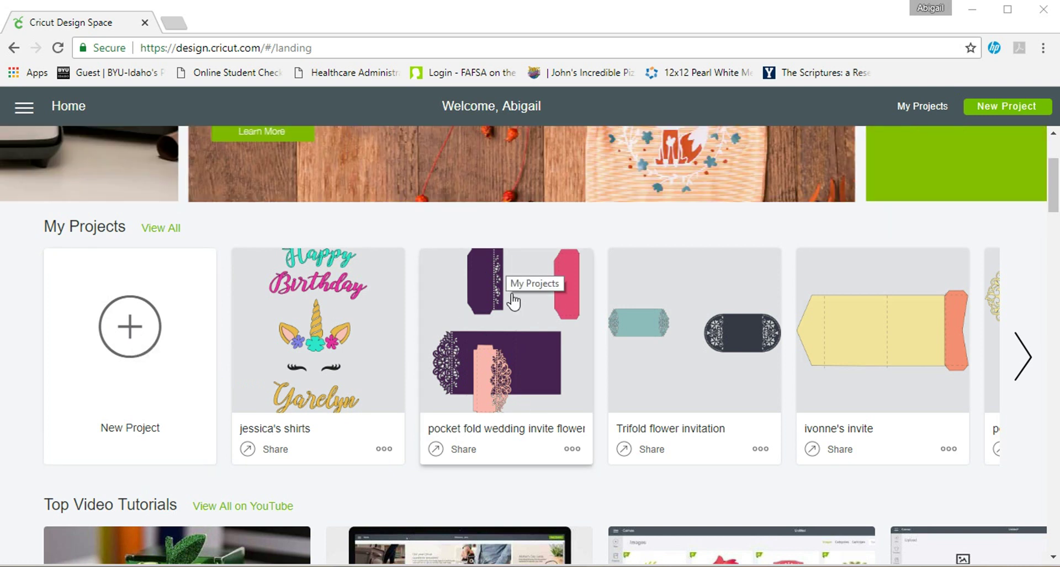
pyautogui.click(131, 332)
pyautogui.click(130, 333)
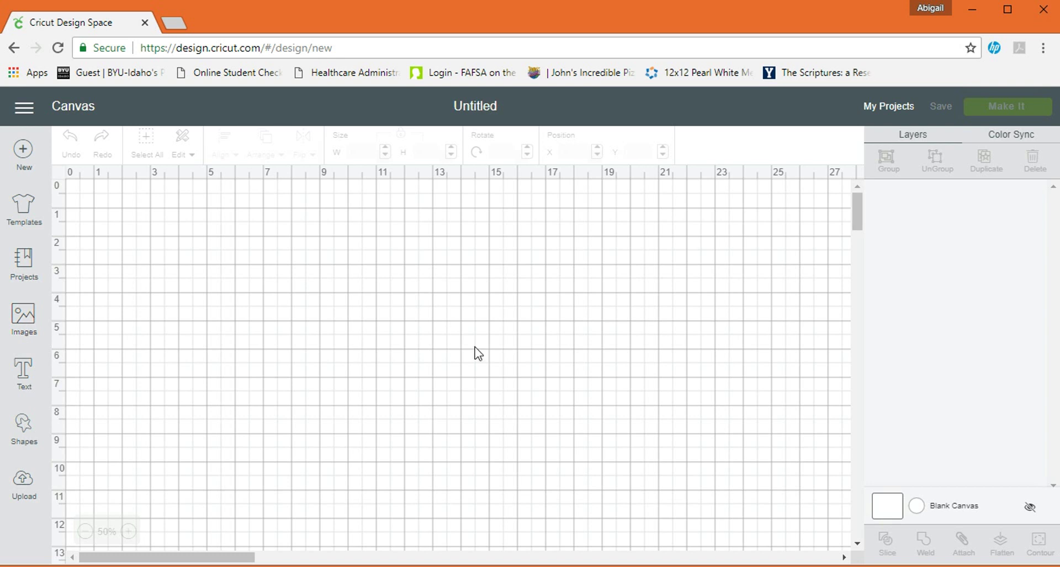
# Search My Images in the image library for 'wedding invitation'
pyautogui.click(28, 327)
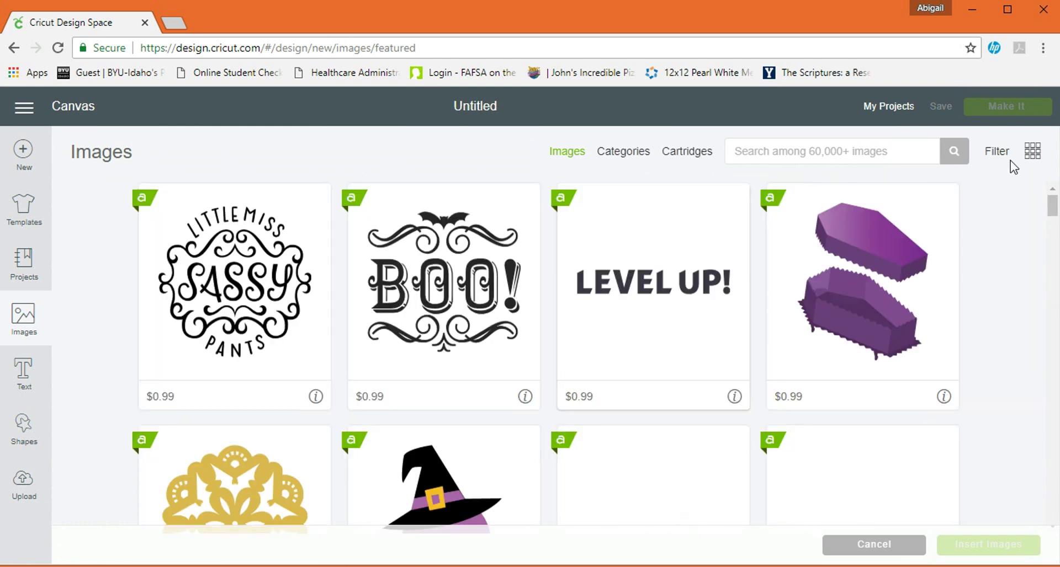
pyautogui.click(1008, 154)
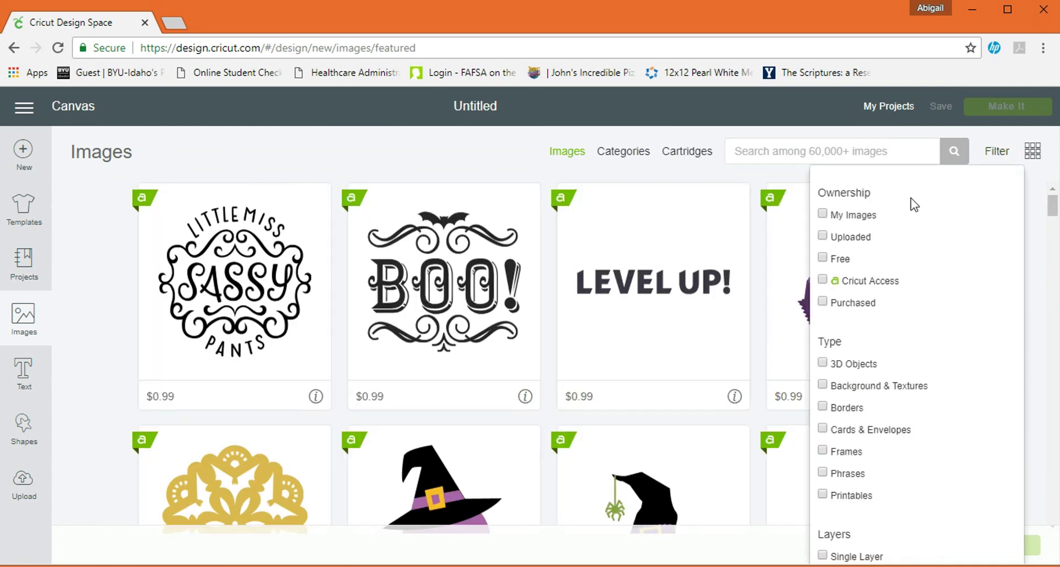
pyautogui.click(864, 216)
pyautogui.click(740, 152)
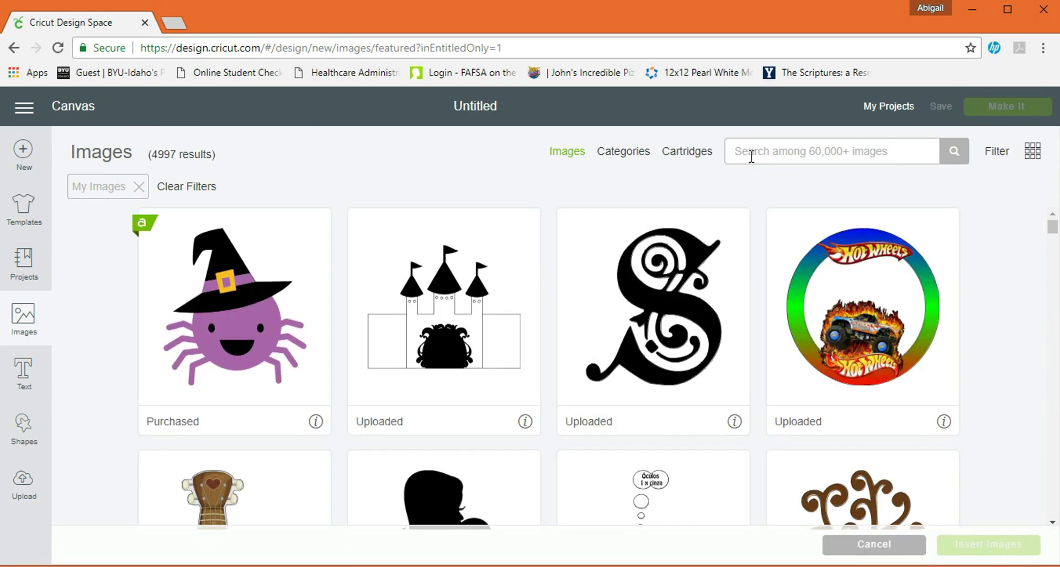
pyautogui.write('wedding invit')
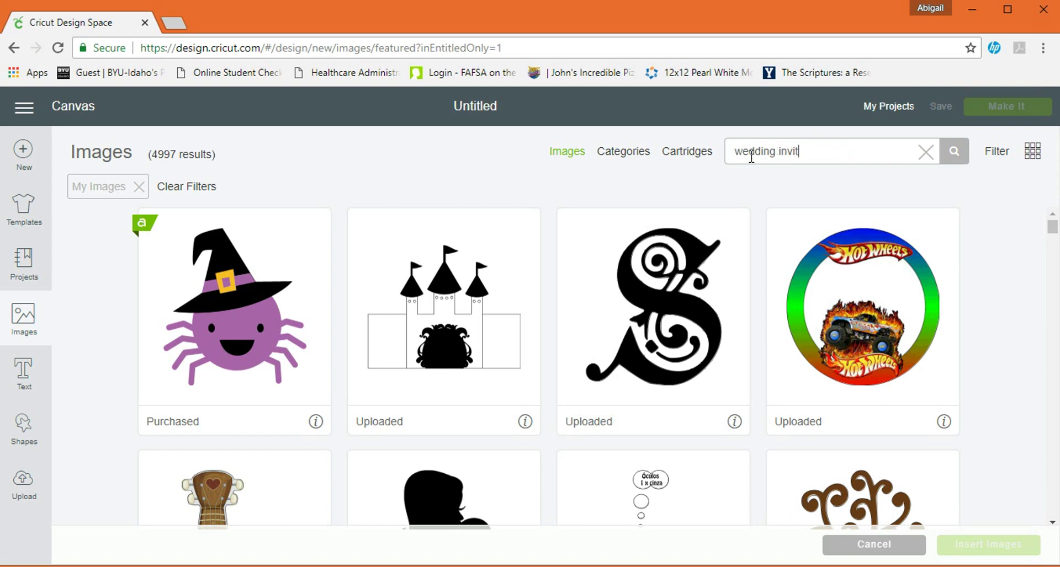
pyautogui.write('ation')
pyautogui.press('Return')
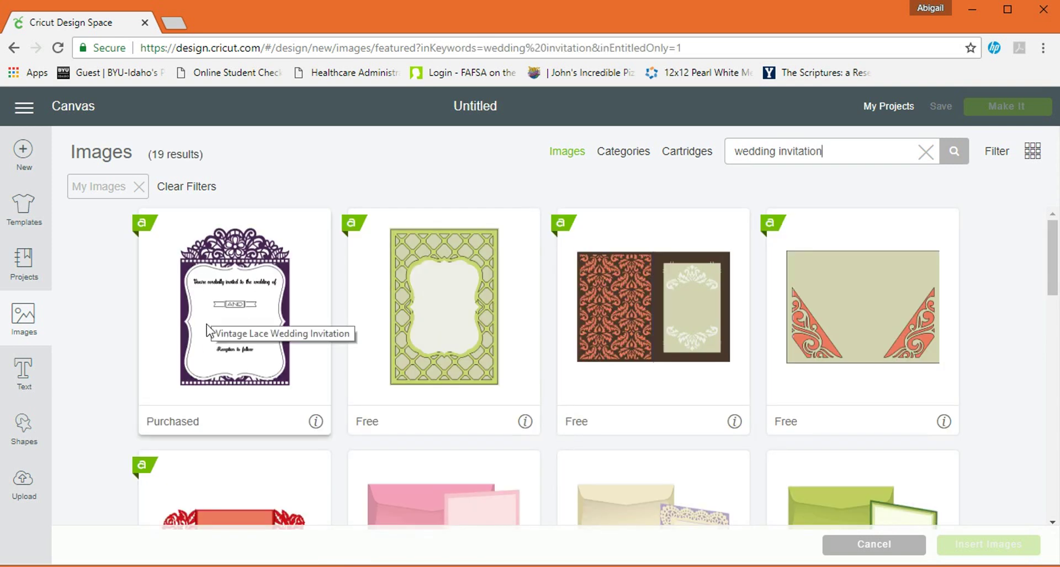
# Insert the purple Vintage Lace Wedding Invitation onto the canvas
pyautogui.scroll(-1, 200, 343)
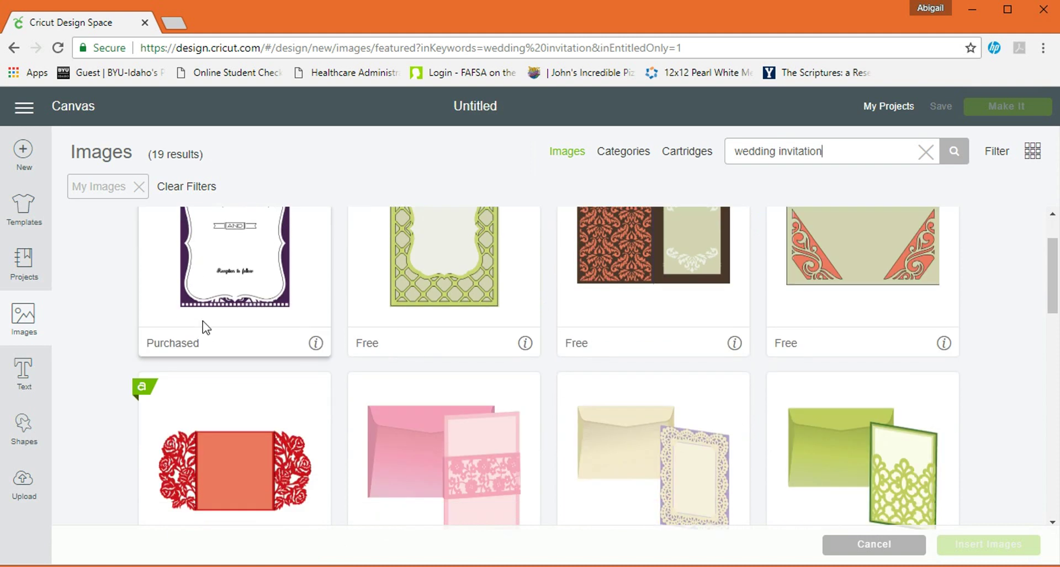
pyautogui.scroll(1, 205, 312)
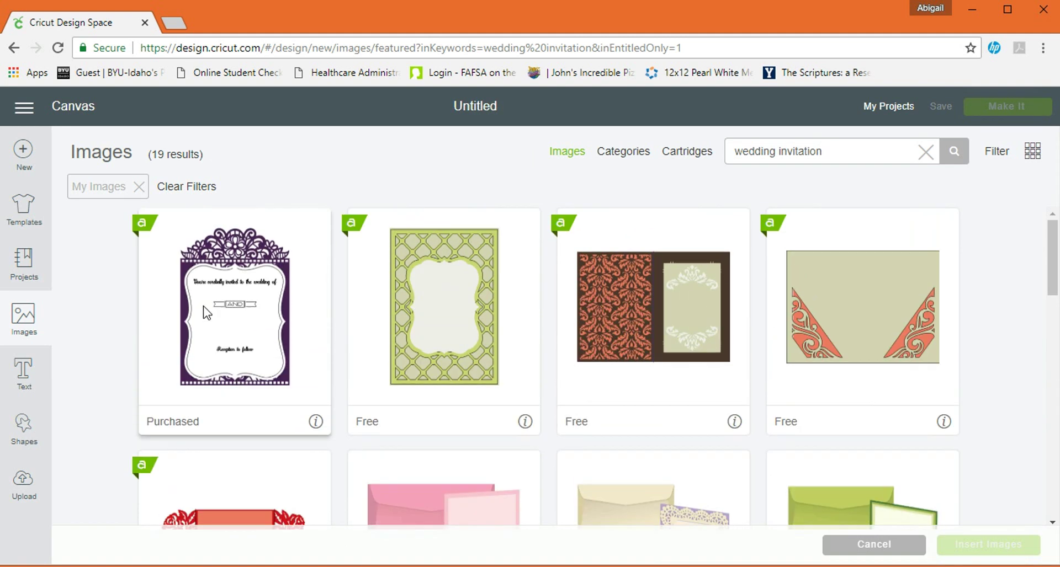
pyautogui.scroll(-2, 205, 312)
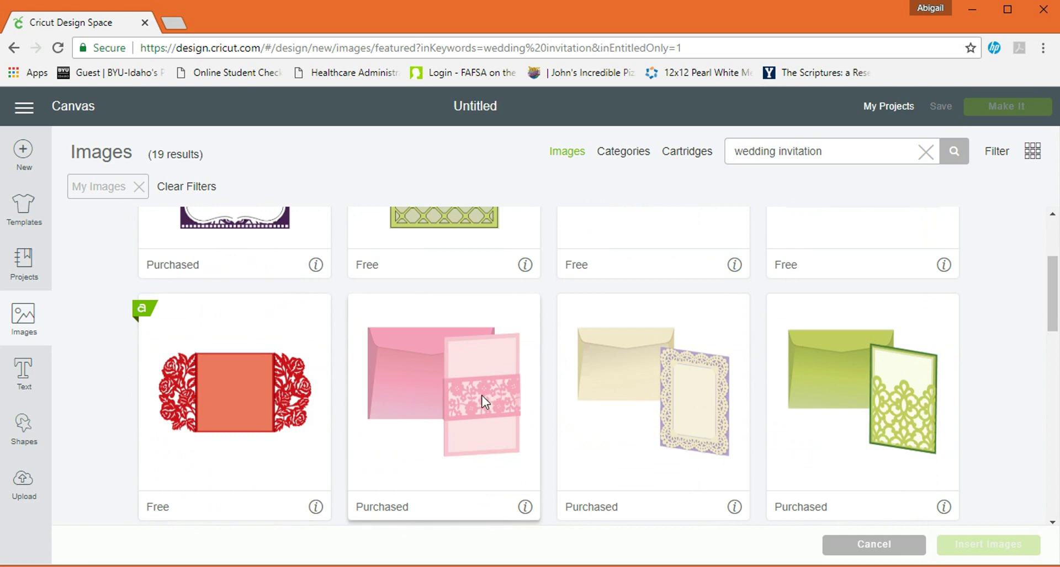
pyautogui.scroll(-4, 488, 402)
pyautogui.scroll(4, 484, 400)
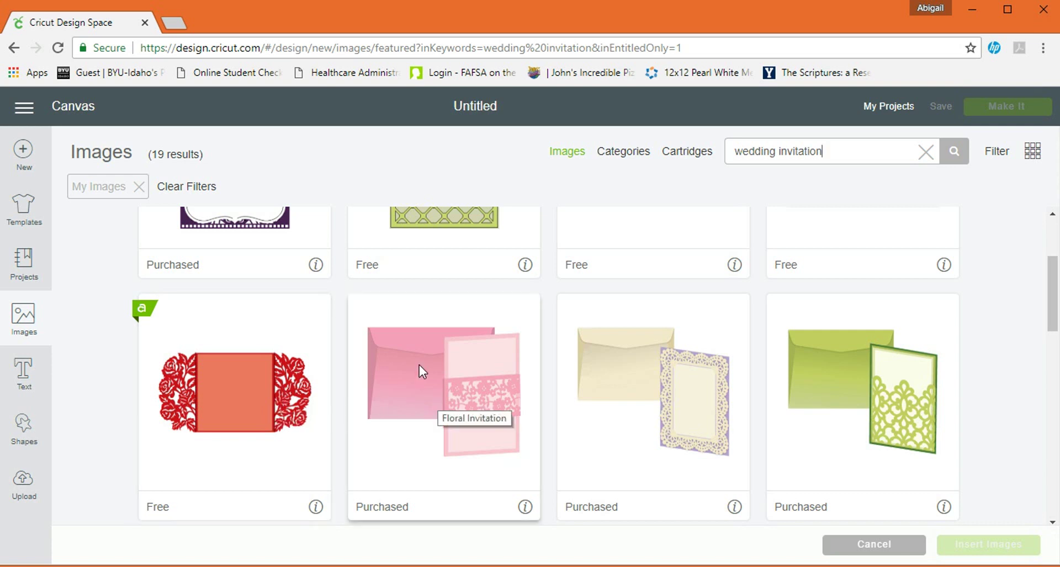
pyautogui.scroll(-7, 459, 379)
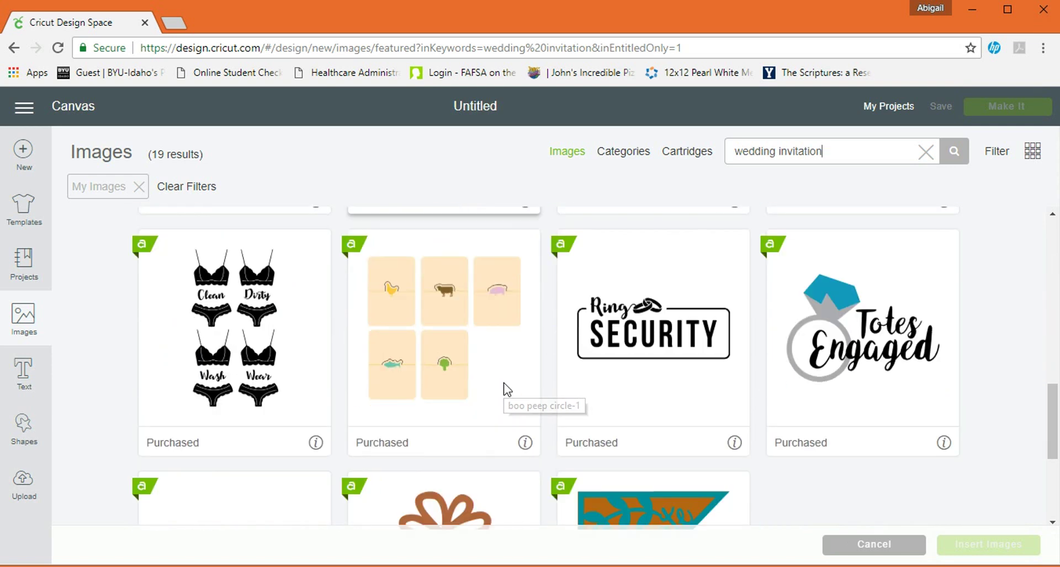
pyautogui.scroll(-3, 507, 390)
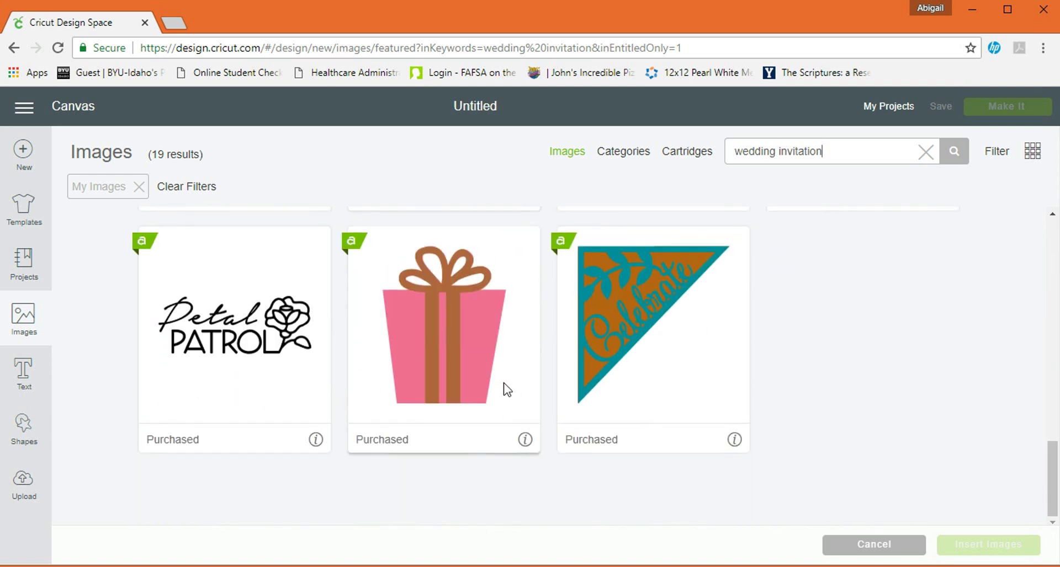
pyautogui.scroll(10, 494, 363)
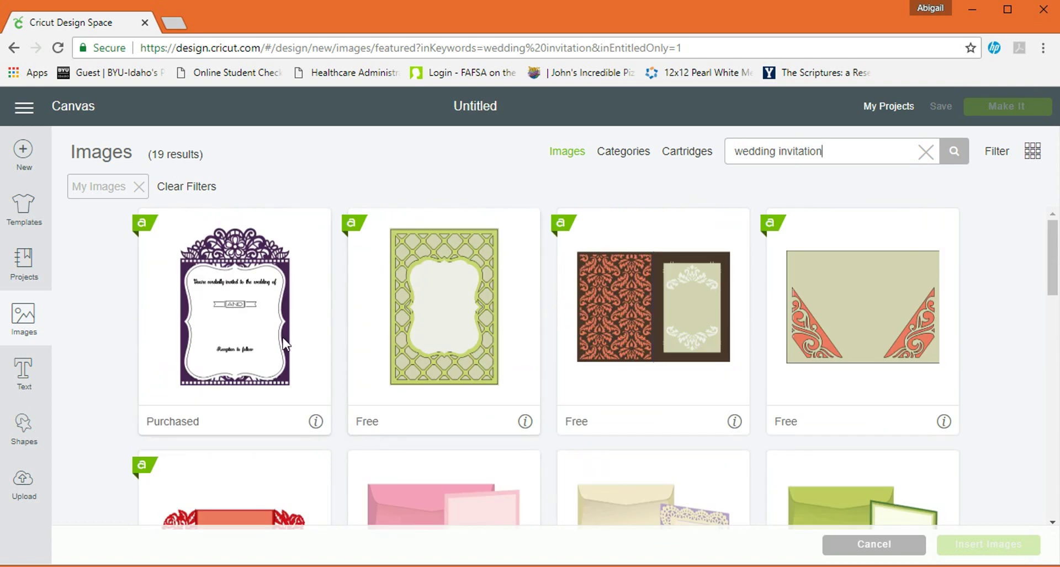
pyautogui.click(262, 313)
pyautogui.click(977, 549)
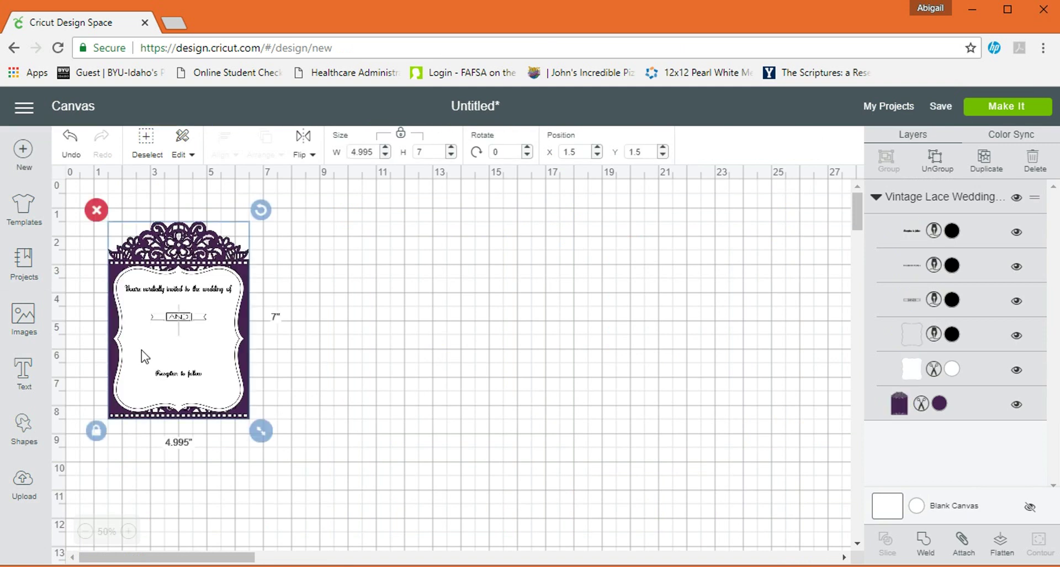
# Move the lace invitation and enlarge it proportionally to 7.513 × 10.528 inches
pyautogui.moveTo(144, 356); pyautogui.dragTo(326, 367)
pyautogui.moveTo(415, 442); pyautogui.dragTo(543, 555)
pyautogui.scroll(-5, 610, 326)
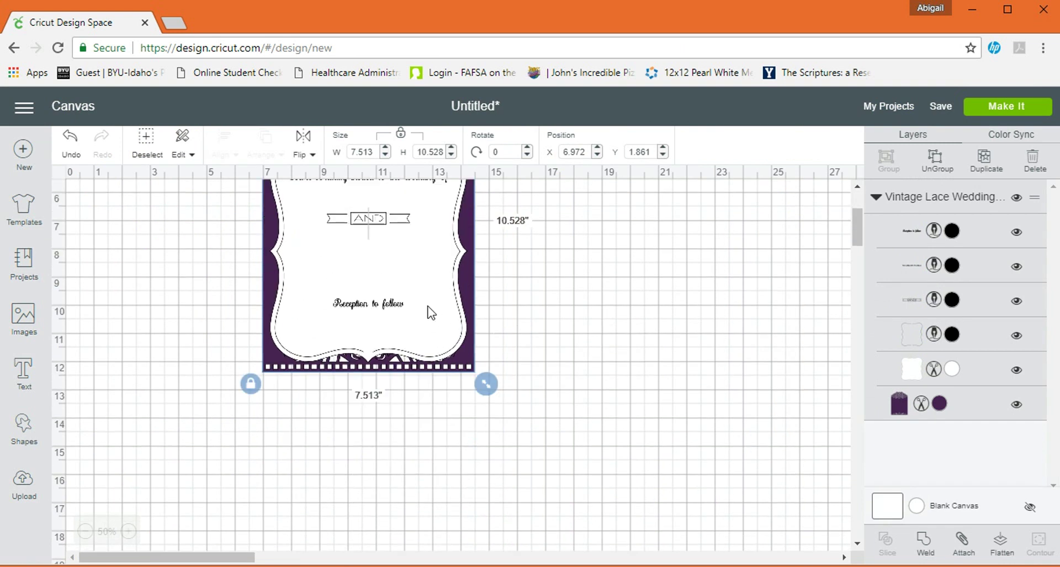
pyautogui.moveTo(448, 366); pyautogui.dragTo(478, 427)
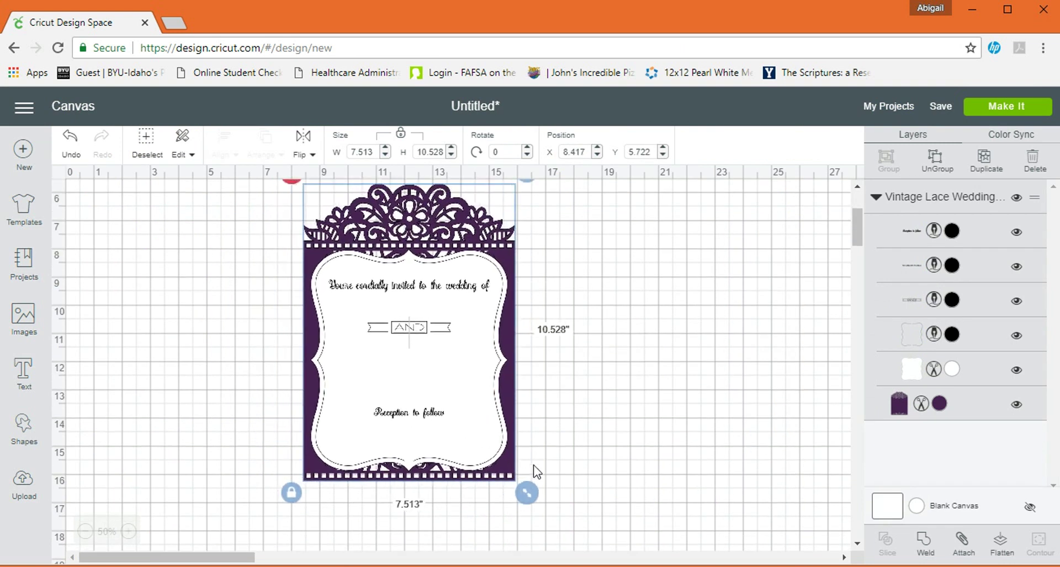
# Ungroup the invitation and delete the top group of text and white card layers
pyautogui.click(937, 167)
pyautogui.click(423, 383)
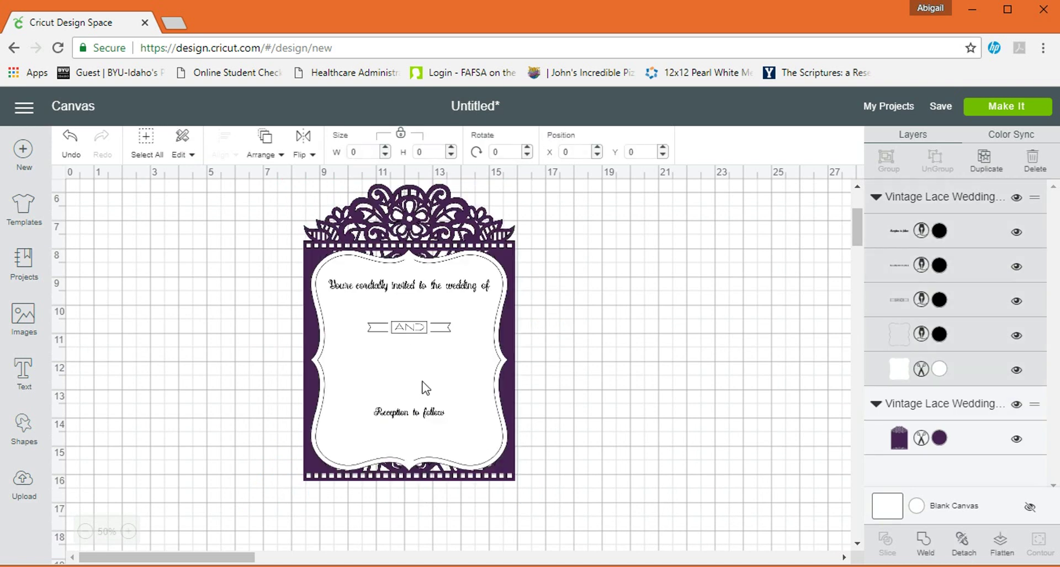
pyautogui.click(299, 238)
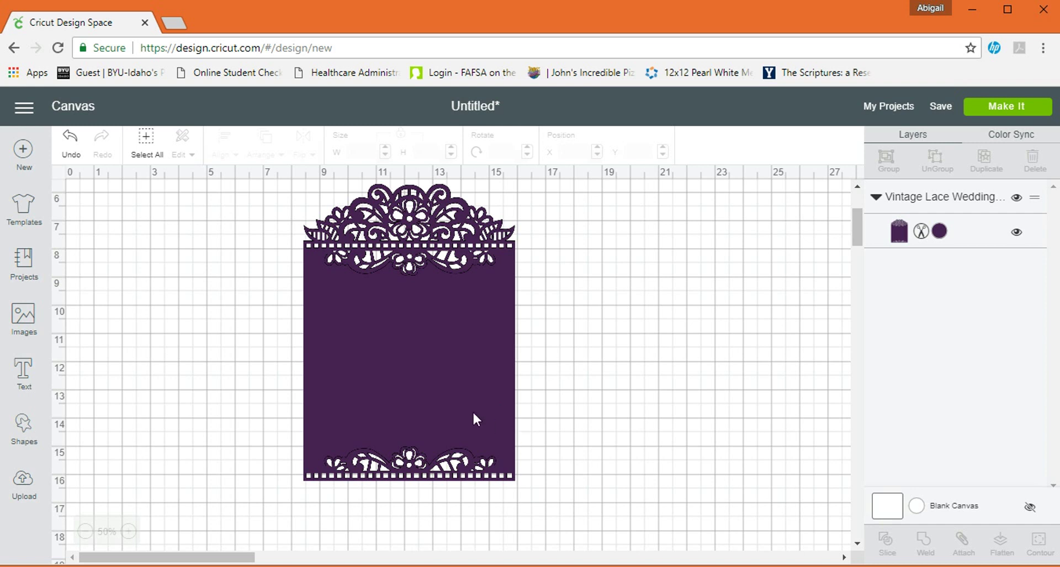
# Add a grey square, unlock its proportions and size it to a 9.333 × 4.944 inch rectangle
pyautogui.click(23, 426)
pyautogui.click(85, 319)
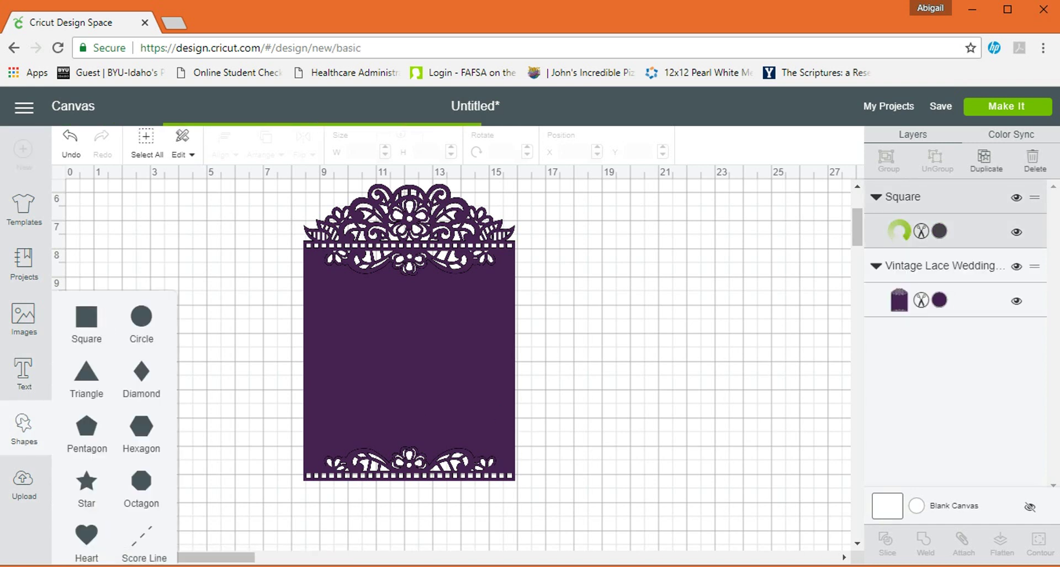
pyautogui.click(377, 418)
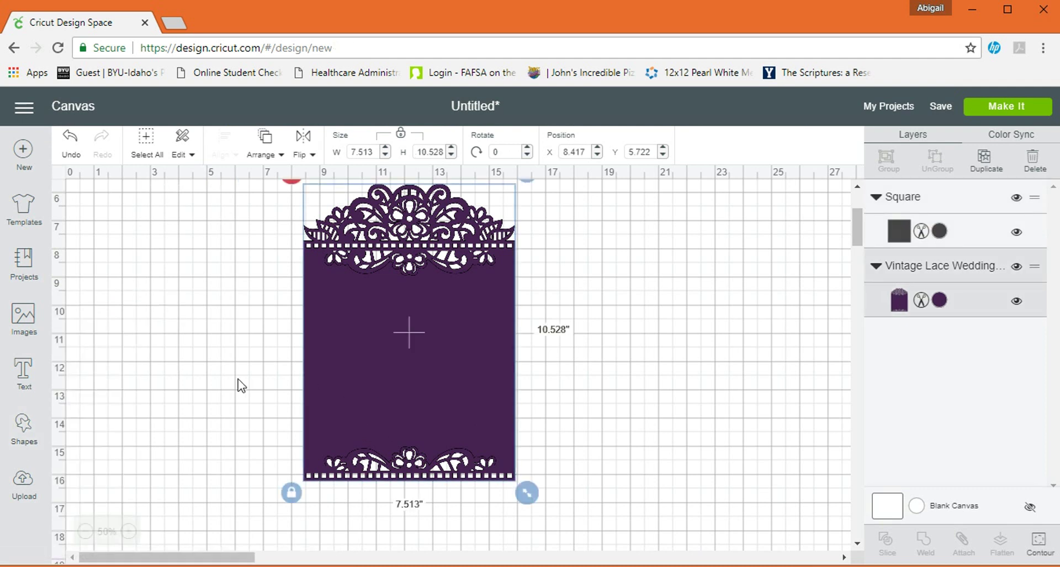
pyautogui.scroll(3, 237, 386)
pyautogui.click(152, 300)
pyautogui.moveTo(153, 295); pyautogui.dragTo(300, 383)
pyautogui.moveTo(356, 425); pyautogui.dragTo(554, 484)
pyautogui.click(255, 437)
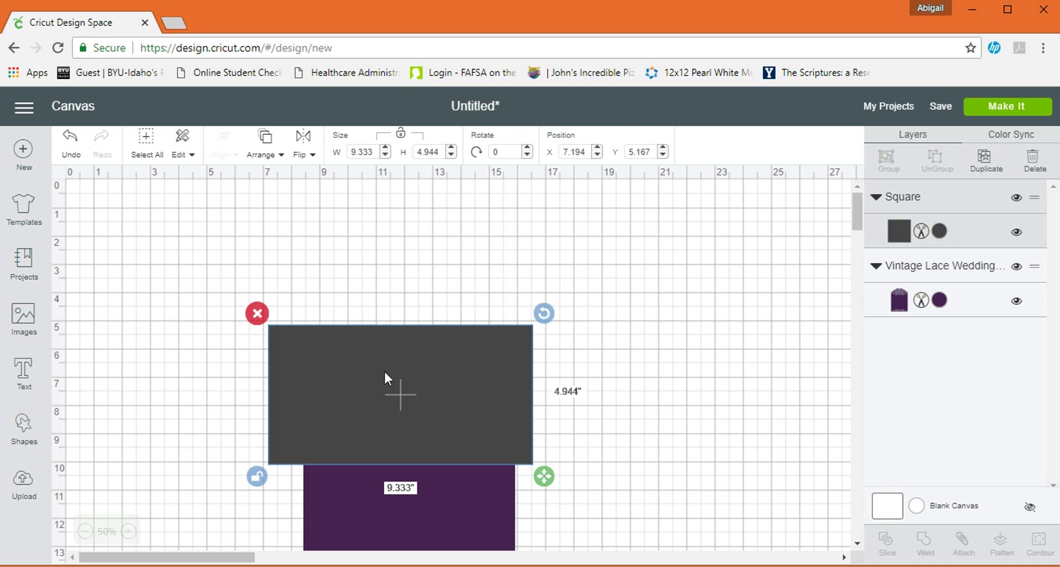
pyautogui.moveTo(477, 404)
pyautogui.mouseDown()
pyautogui.moveTo(498, 380)
pyautogui.moveTo(479, 390)
pyautogui.mouseUp()
# Send the grey rectangle behind the lace, shift the lace down, and select the rectangle
pyautogui.click(273, 153)
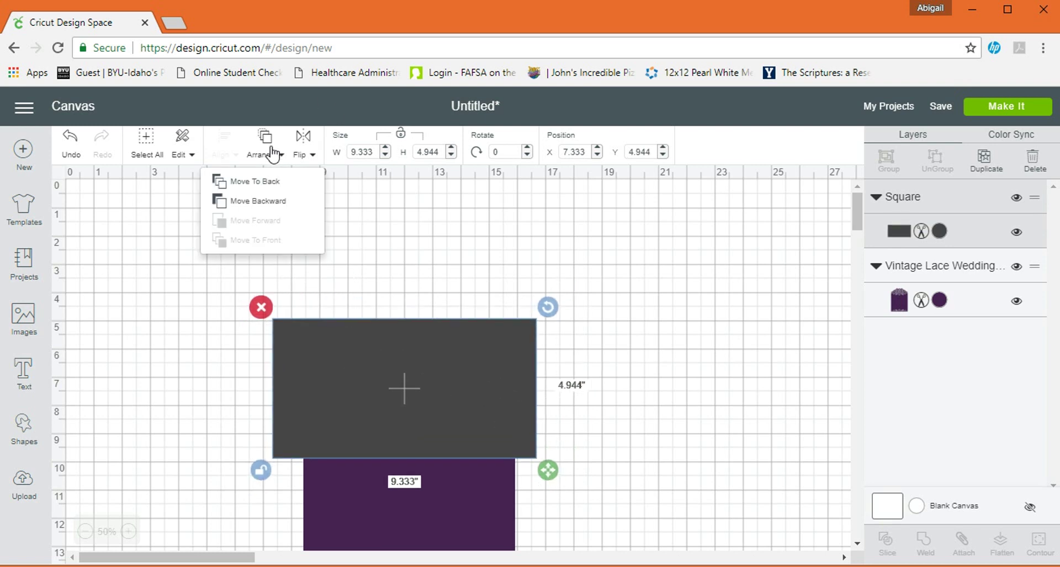
pyautogui.click(267, 185)
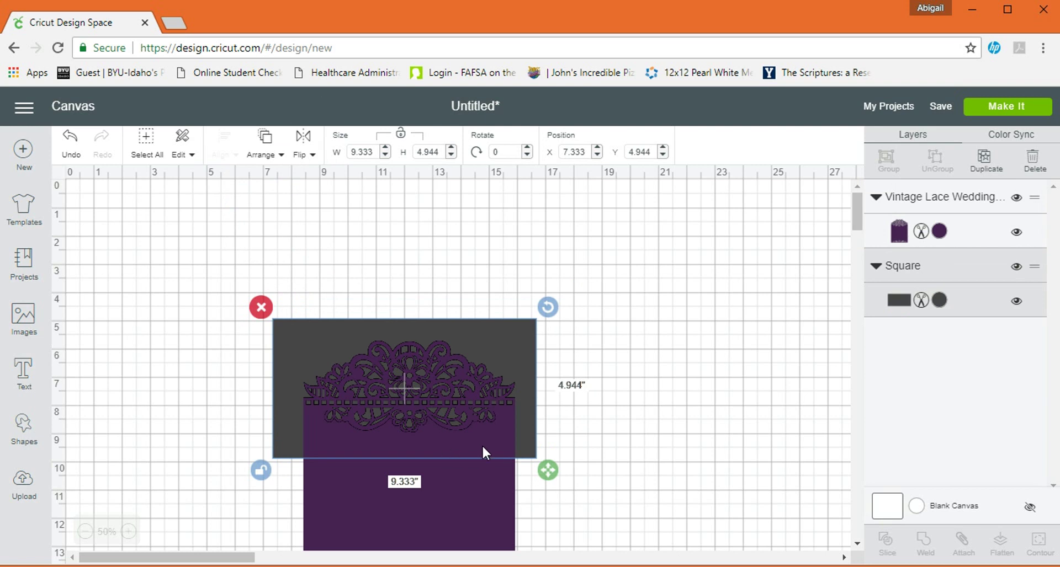
pyautogui.moveTo(502, 355)
pyautogui.mouseDown()
pyautogui.moveTo(508, 339)
pyautogui.moveTo(503, 367)
pyautogui.mouseUp()
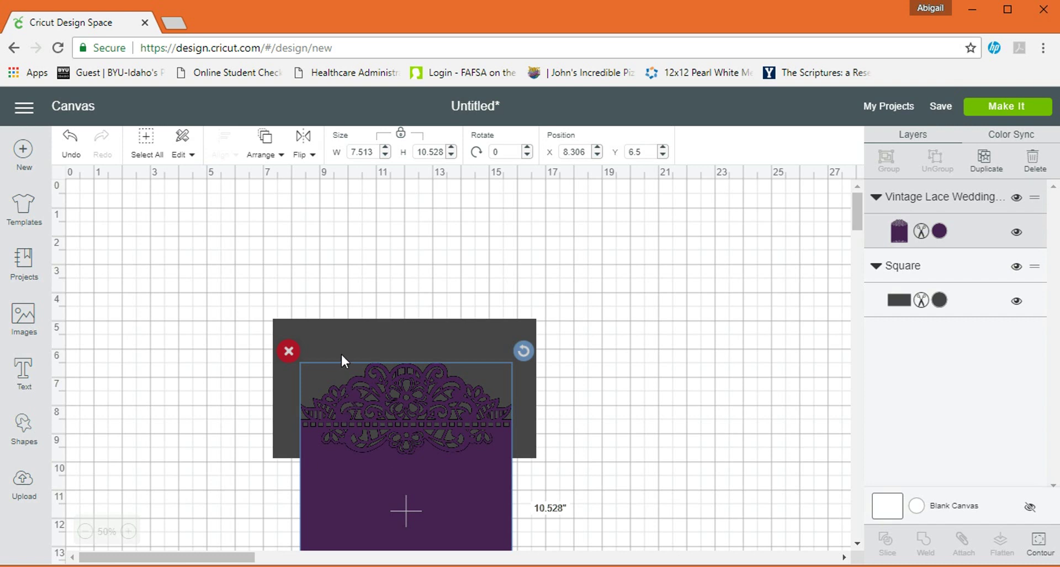
pyautogui.click(431, 331)
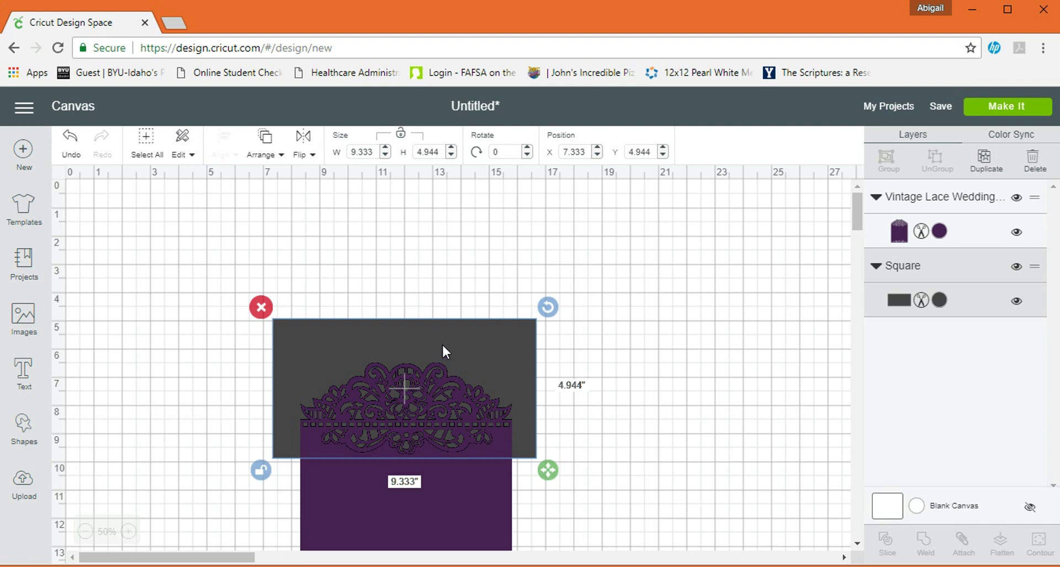
# Slice the lace with the grey rectangle and delete the grey leftover pieces
pyautogui.keyDown('shift'); pyautogui.click(459, 520); pyautogui.keyUp('shift')
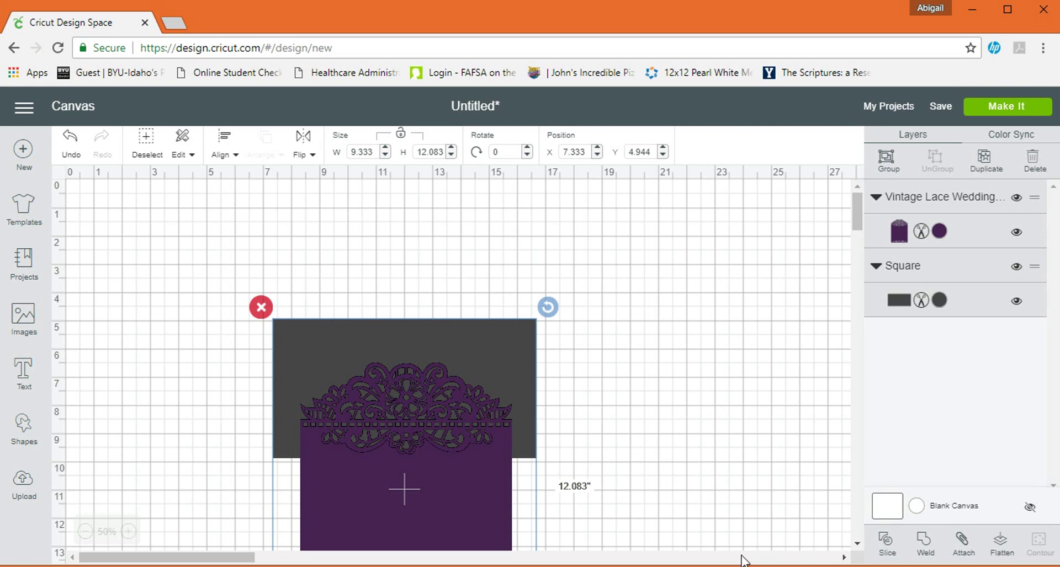
pyautogui.click(883, 546)
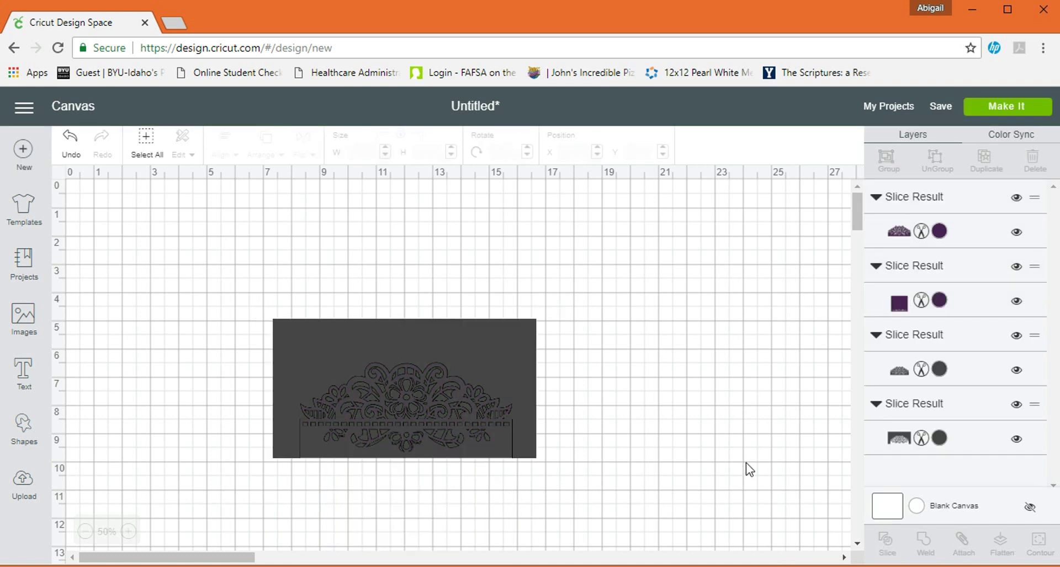
pyautogui.click(488, 363)
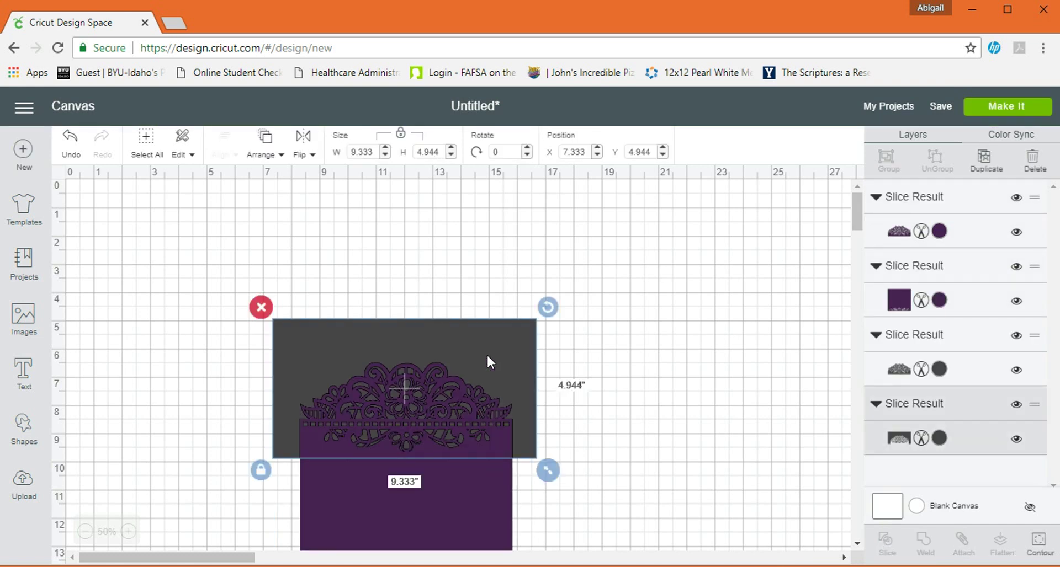
pyautogui.click(258, 305)
# Move the purple lace top right, delete the grey lace leftover, and move the purple square upper left
pyautogui.click(449, 425)
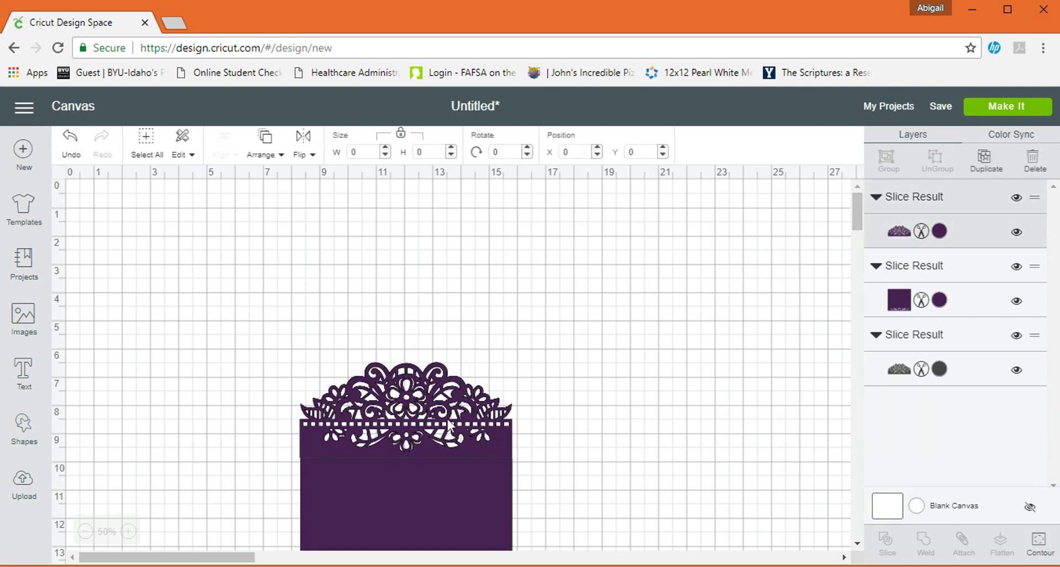
pyautogui.moveTo(448, 425); pyautogui.dragTo(609, 307)
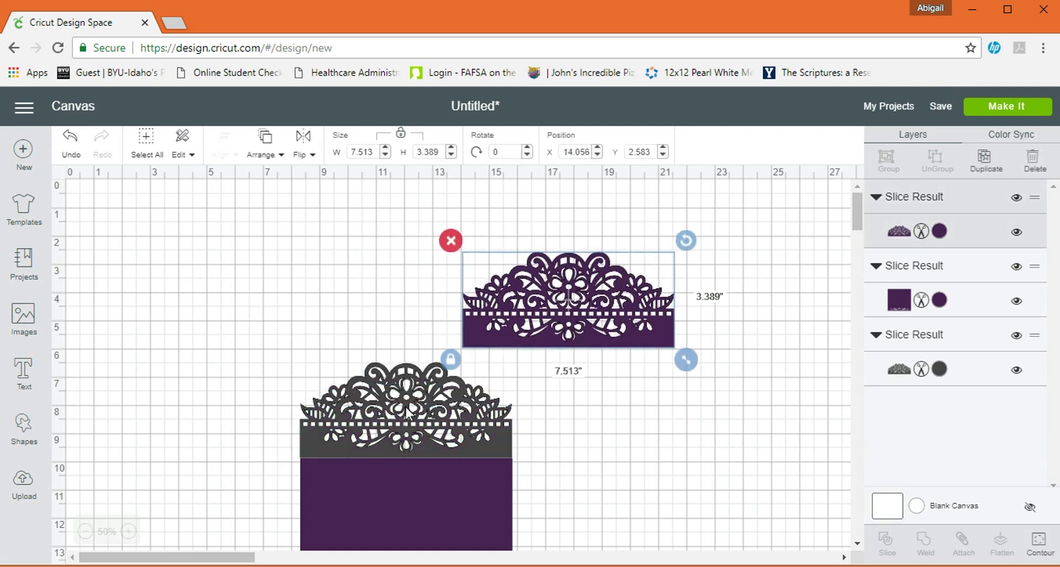
pyautogui.click(425, 417)
pyautogui.click(288, 352)
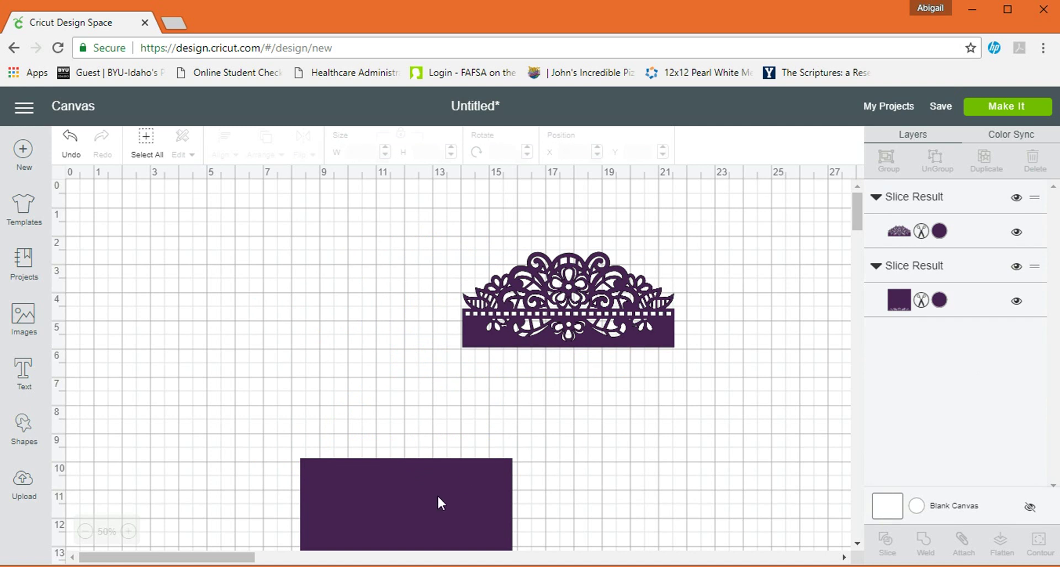
pyautogui.moveTo(435, 509); pyautogui.dragTo(330, 276)
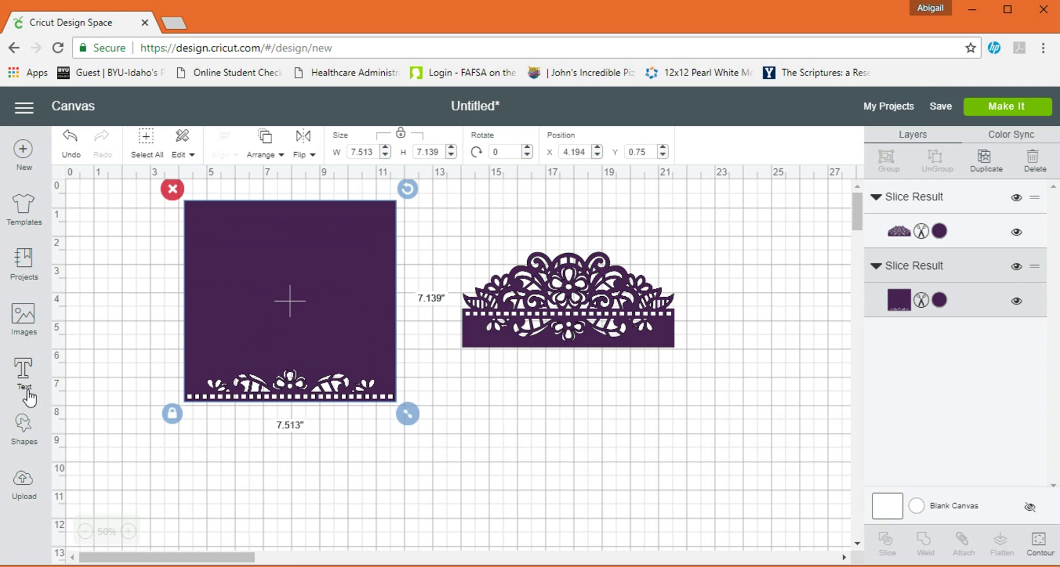
# Add a grey 8.194 × 3.028 inch rectangle over the square's lace edge, behind the purple pieces
pyautogui.click(25, 421)
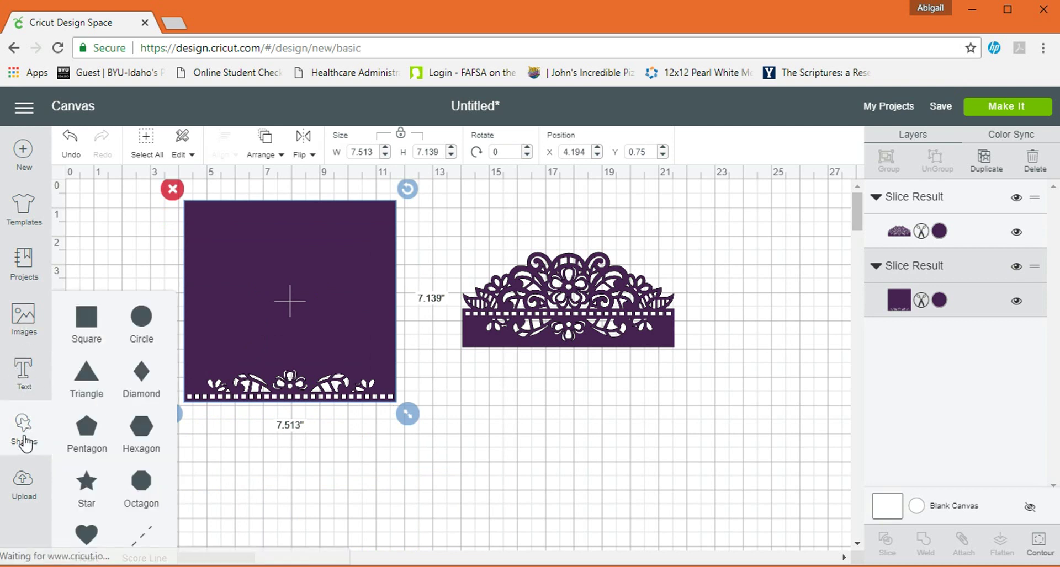
pyautogui.click(80, 326)
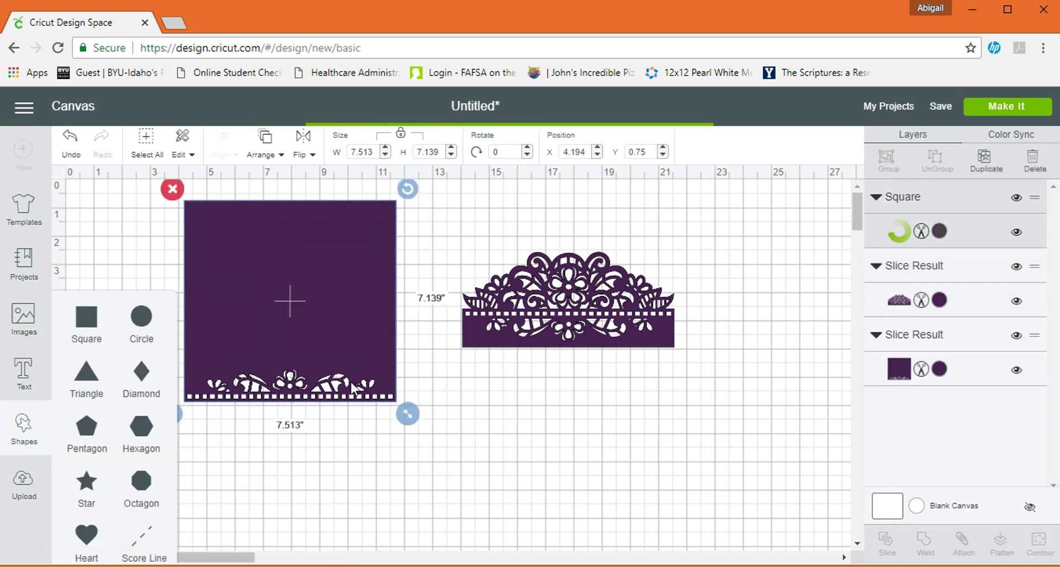
pyautogui.click(563, 450)
pyautogui.moveTo(176, 296); pyautogui.dragTo(217, 414)
pyautogui.click(160, 446)
pyautogui.moveTo(264, 451); pyautogui.dragTo(411, 448)
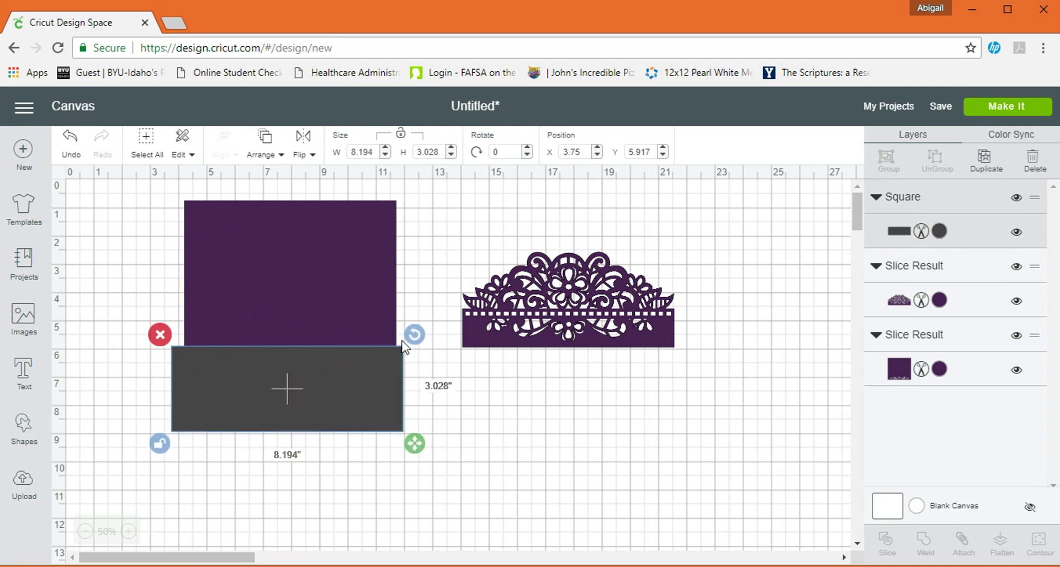
pyautogui.click(263, 155)
pyautogui.click(263, 186)
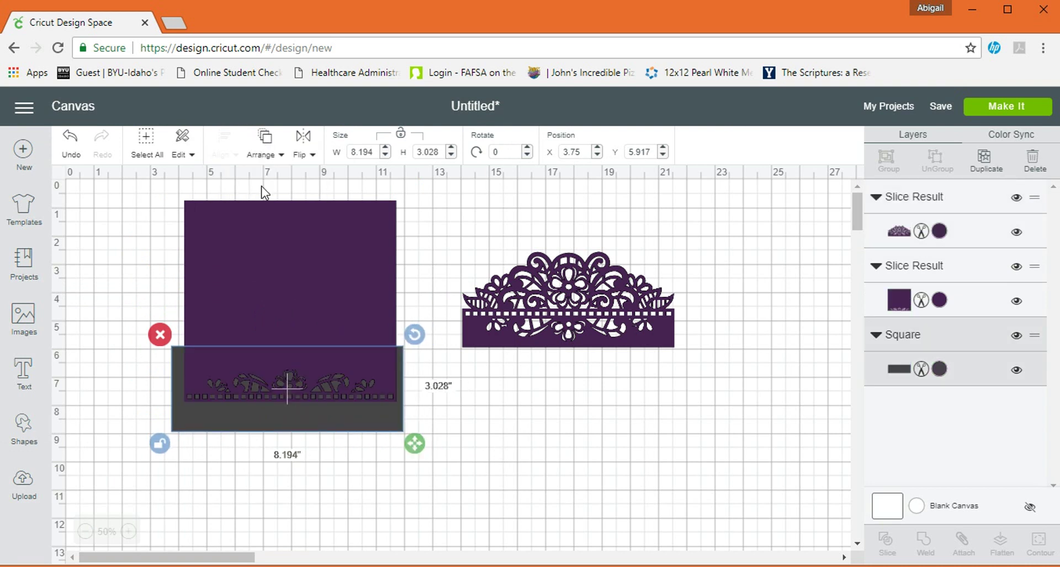
pyautogui.moveTo(277, 409); pyautogui.dragTo(279, 414)
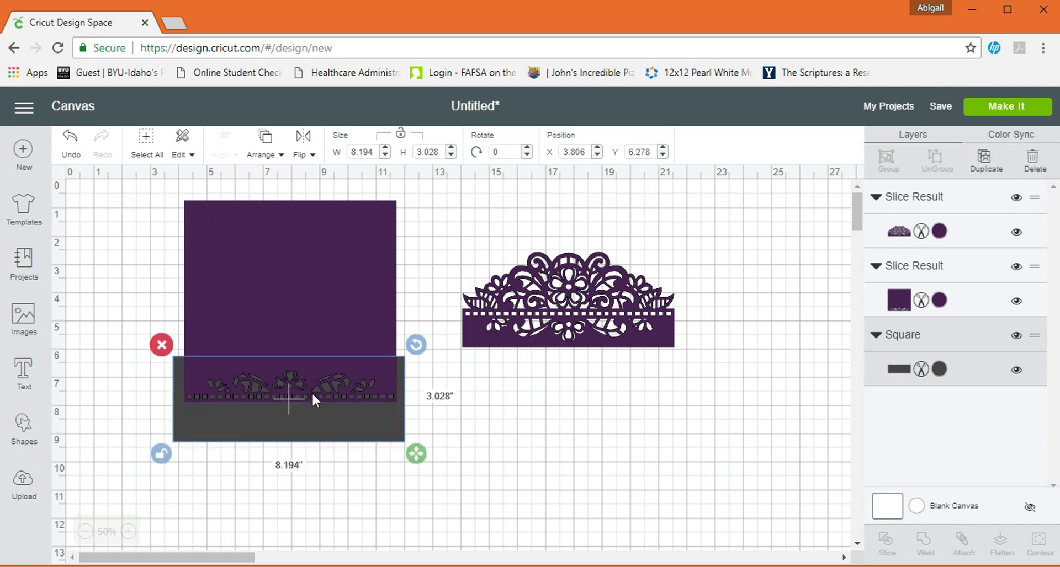
# Slice the purple square with the grey rectangle and delete the square piece and grey leftover
pyautogui.keyDown('shift'); pyautogui.click(294, 258); pyautogui.keyUp('shift')
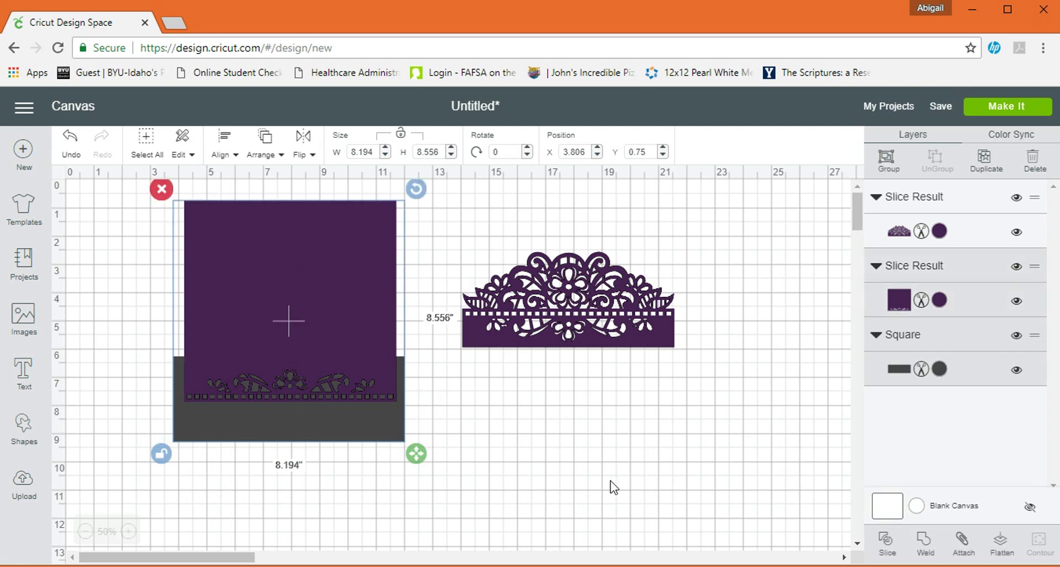
pyautogui.click(886, 544)
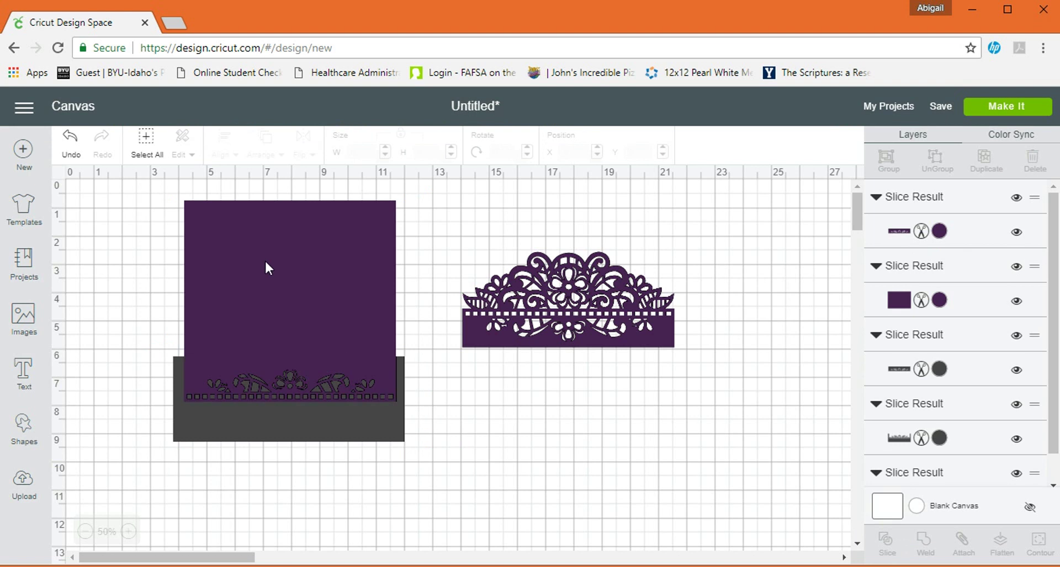
pyautogui.click(265, 262)
pyautogui.press('Delete')
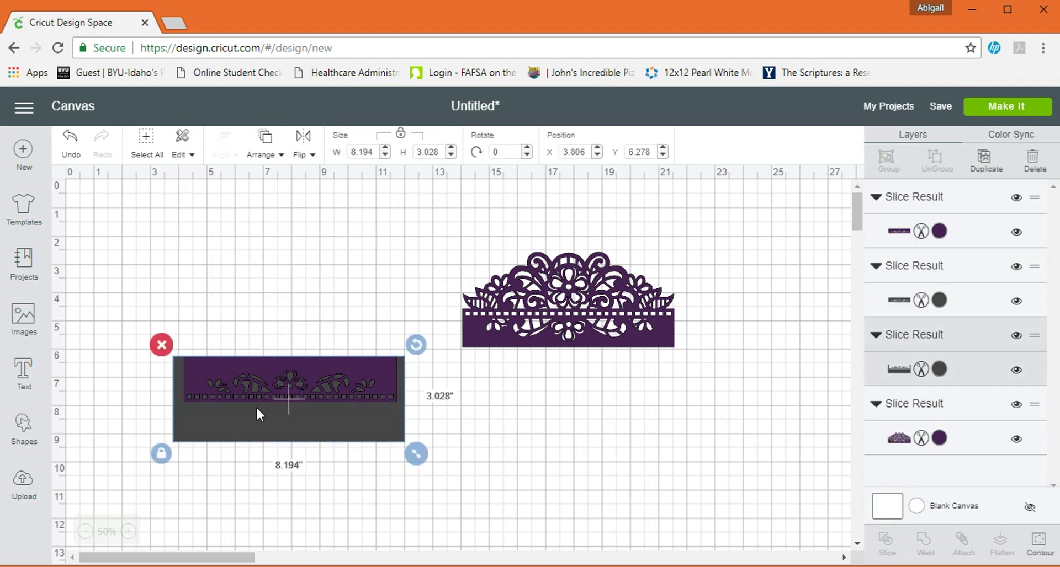
pyautogui.click(169, 346)
# Delete the grey strip, move the 7.513 × 1.611 inch lace strip right, and the lace top up-left
pyautogui.moveTo(269, 380); pyautogui.dragTo(281, 282)
pyautogui.click(196, 362)
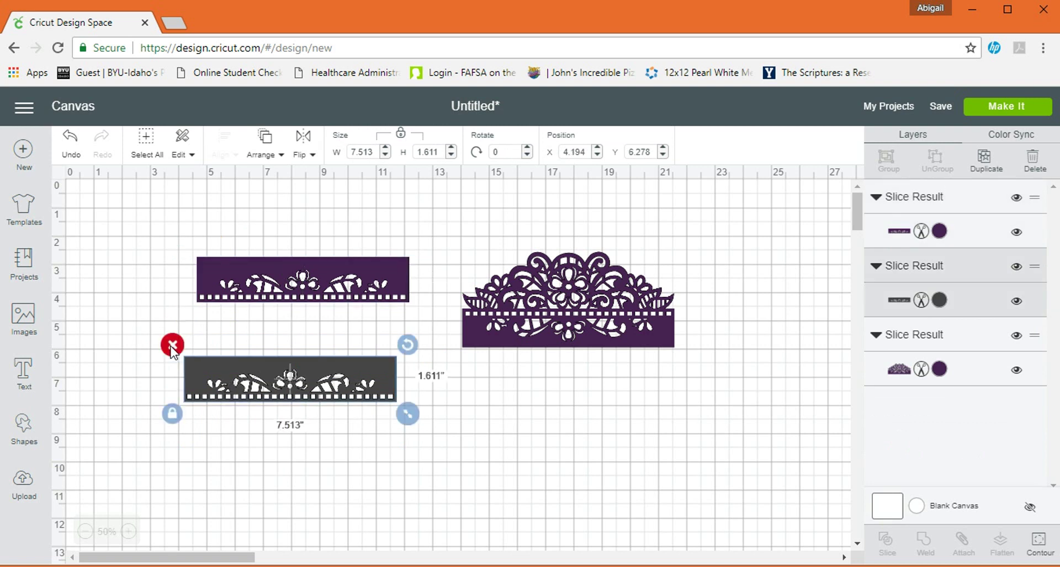
pyautogui.click(172, 345)
pyautogui.moveTo(376, 276); pyautogui.dragTo(716, 421)
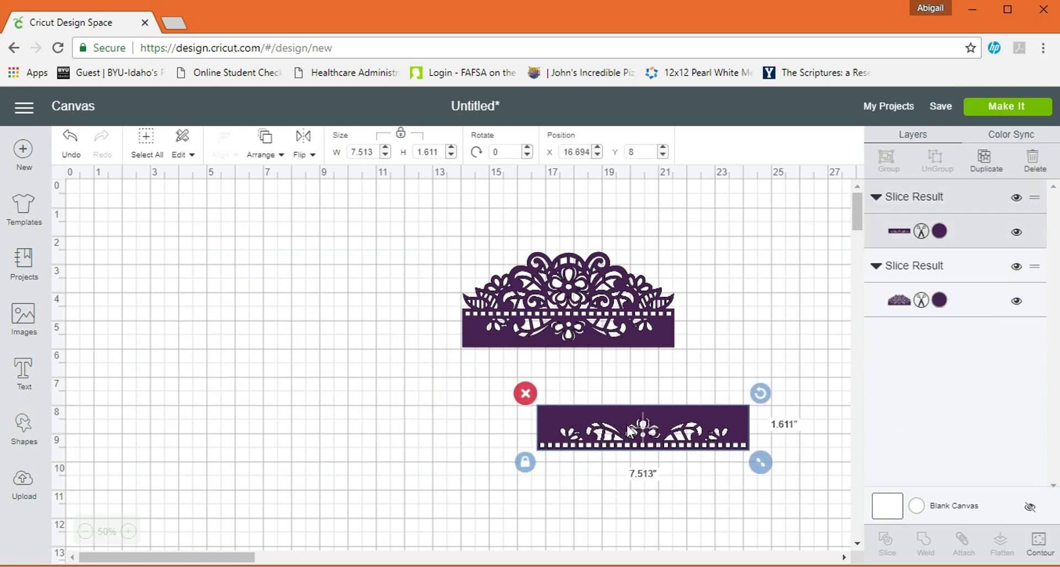
pyautogui.moveTo(629, 430); pyautogui.dragTo(766, 430)
pyautogui.moveTo(527, 323); pyautogui.dragTo(340, 253)
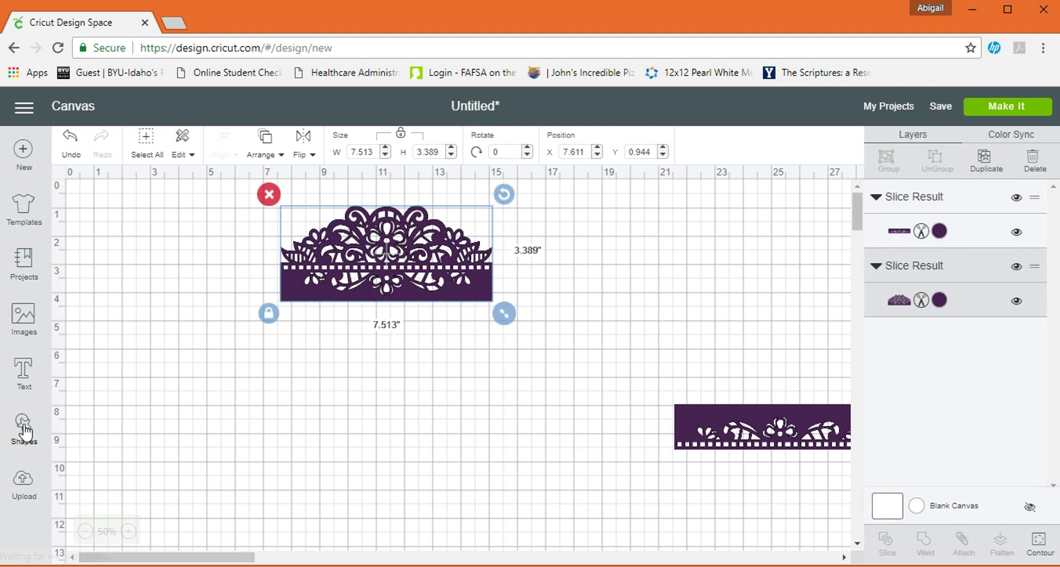
# Place a new square under the lace top and stretch it to a 7.5 × 9.694 inch rectangle
pyautogui.click(23, 428)
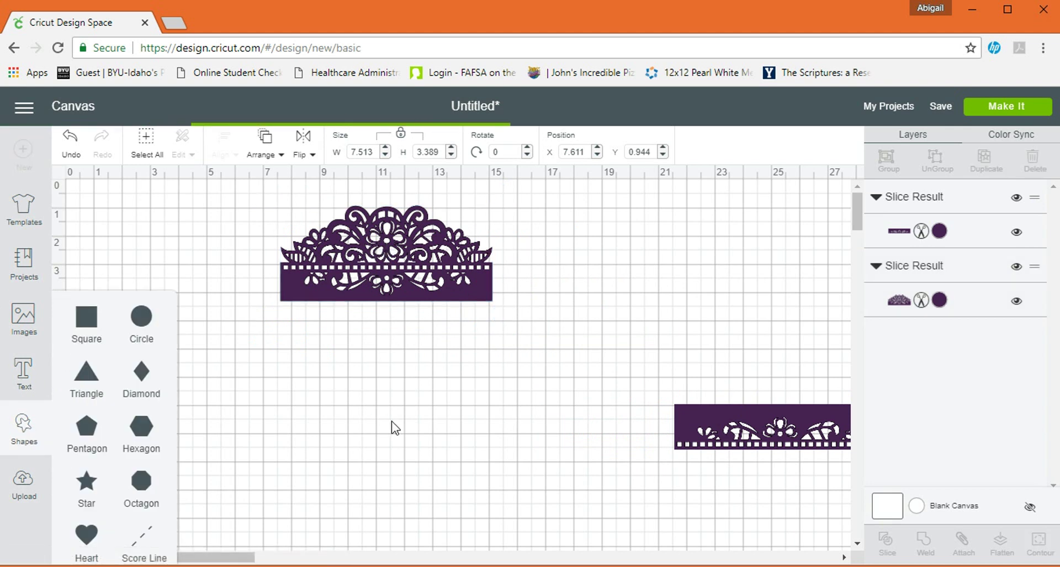
pyautogui.moveTo(194, 321); pyautogui.dragTo(333, 343)
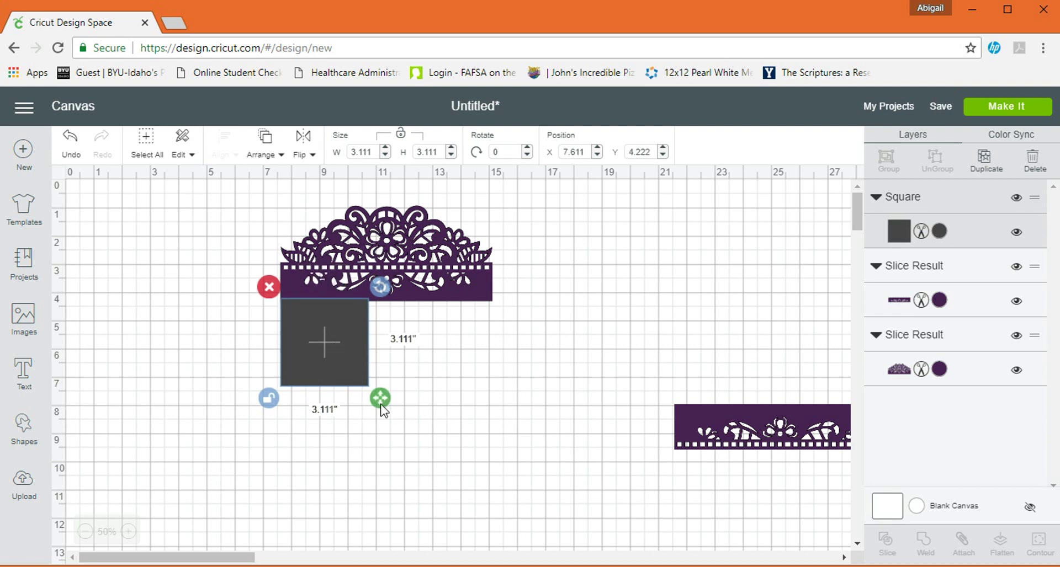
pyautogui.moveTo(380, 398); pyautogui.dragTo(508, 409)
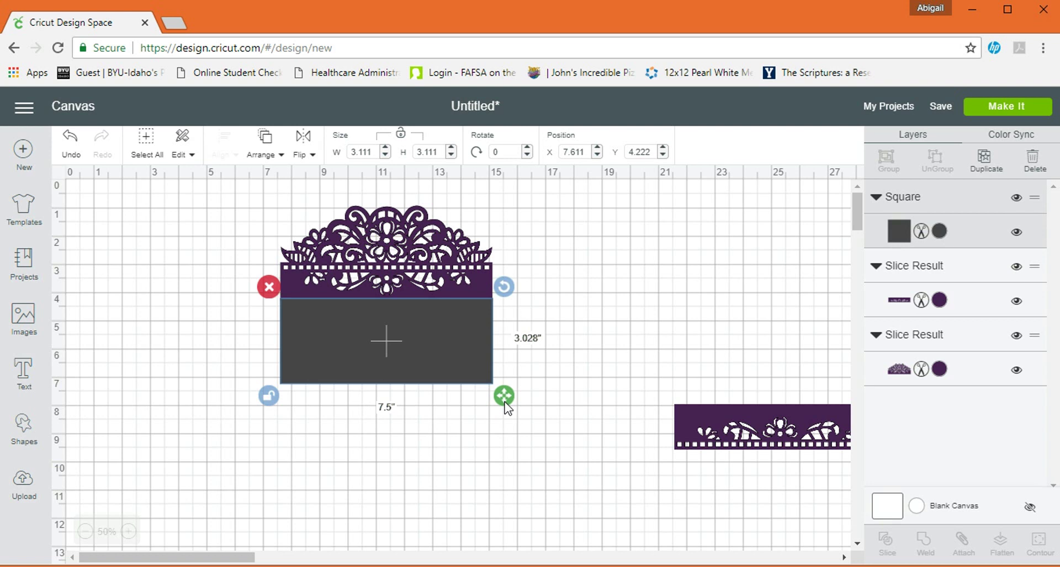
pyautogui.moveTo(506, 403); pyautogui.dragTo(503, 507)
pyautogui.scroll(2, 534, 487)
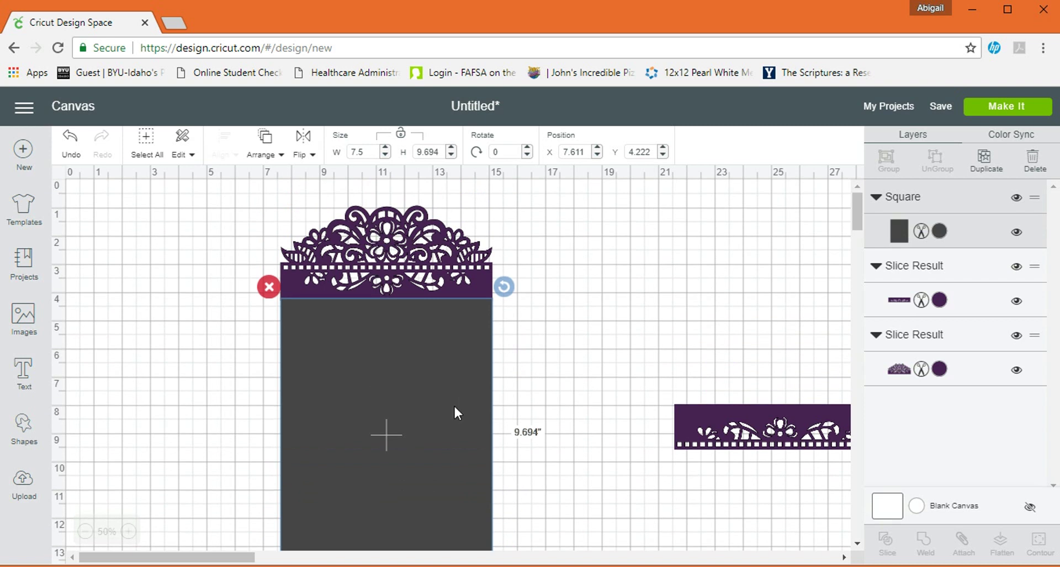
# Weld the rectangle and lace top into one 7.513 × 12.972 inch purple card
pyautogui.keyDown('shift'); pyautogui.click(412, 240); pyautogui.keyUp('shift')
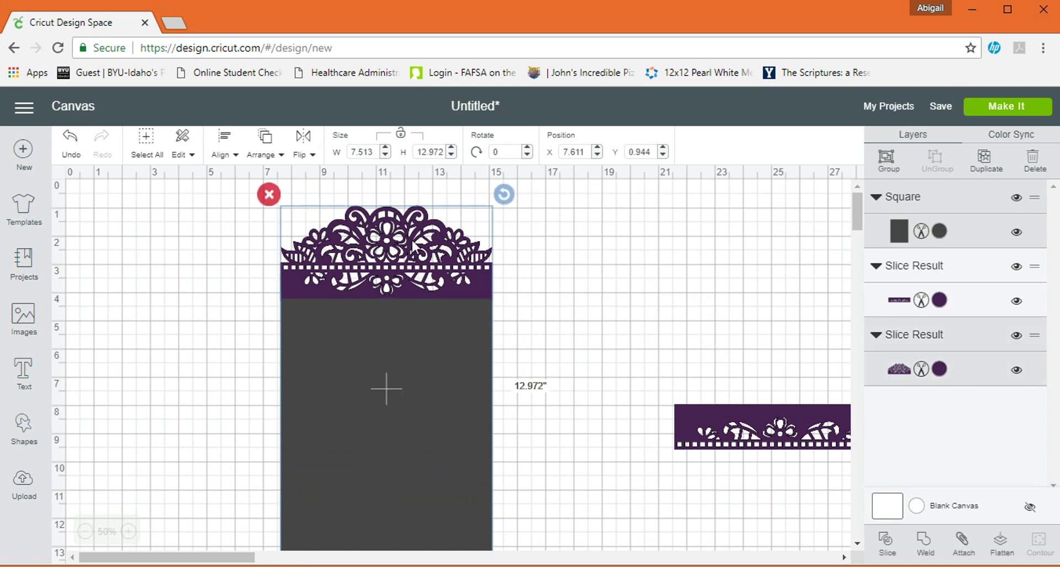
pyautogui.click(924, 543)
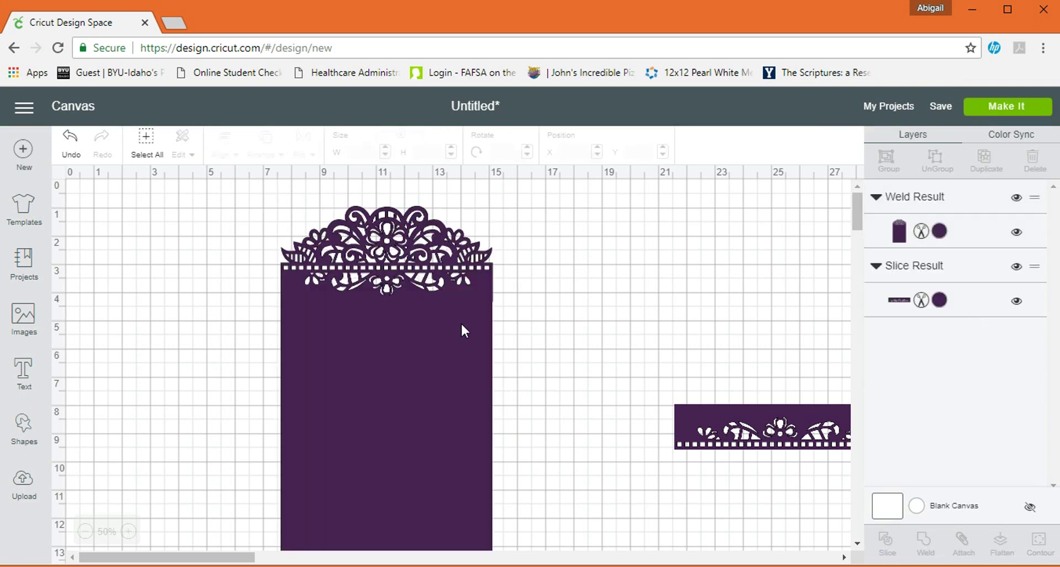
pyautogui.click(494, 304)
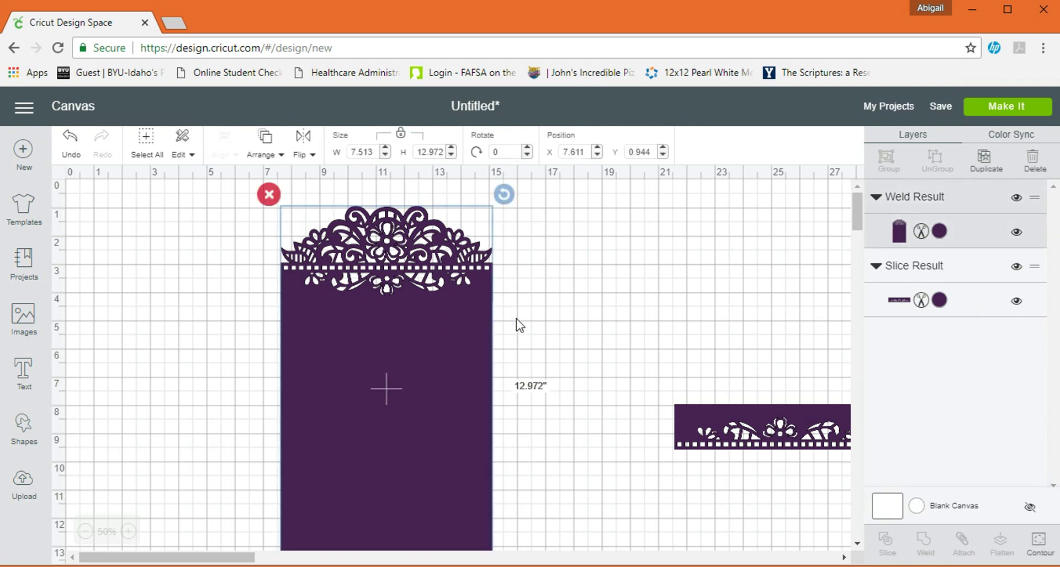
pyautogui.click(507, 317)
pyautogui.click(468, 292)
pyautogui.click(467, 296)
# Zoom to 100% to inspect the welded card, then deselect it
pyautogui.click(131, 532)
pyautogui.click(131, 532)
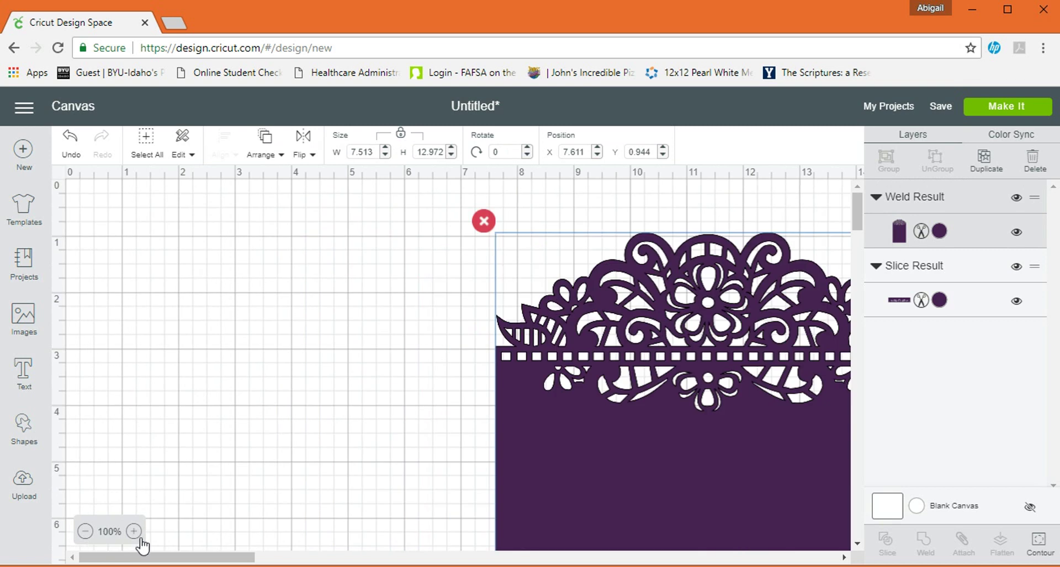
pyautogui.moveTo(192, 563); pyautogui.dragTo(263, 562)
pyautogui.scroll(-3, 558, 434)
pyautogui.click(698, 407)
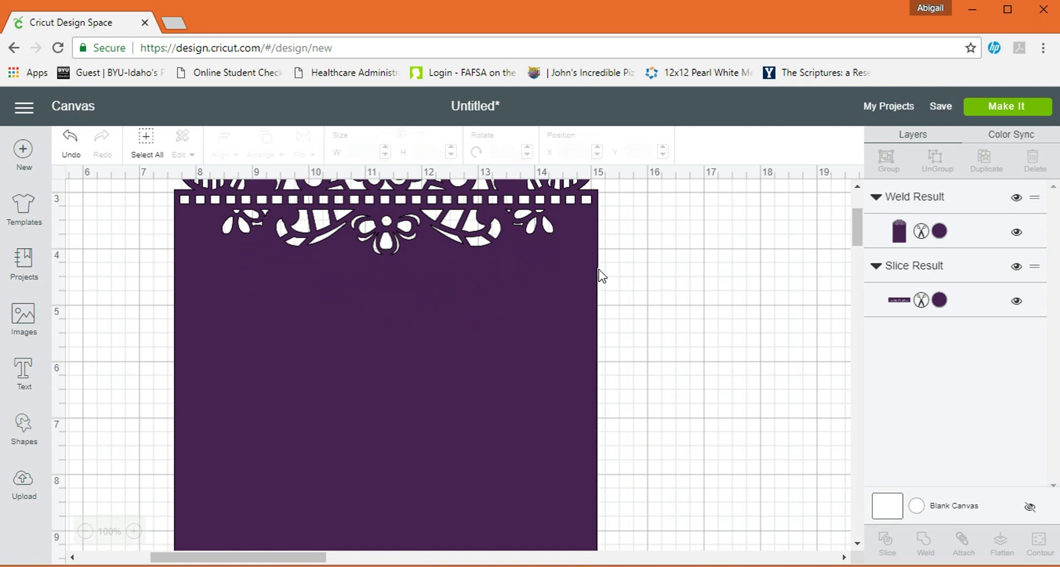
# Undo the weld and zoom the canvas out to 50%
pyautogui.click(70, 144)
pyautogui.click(584, 298)
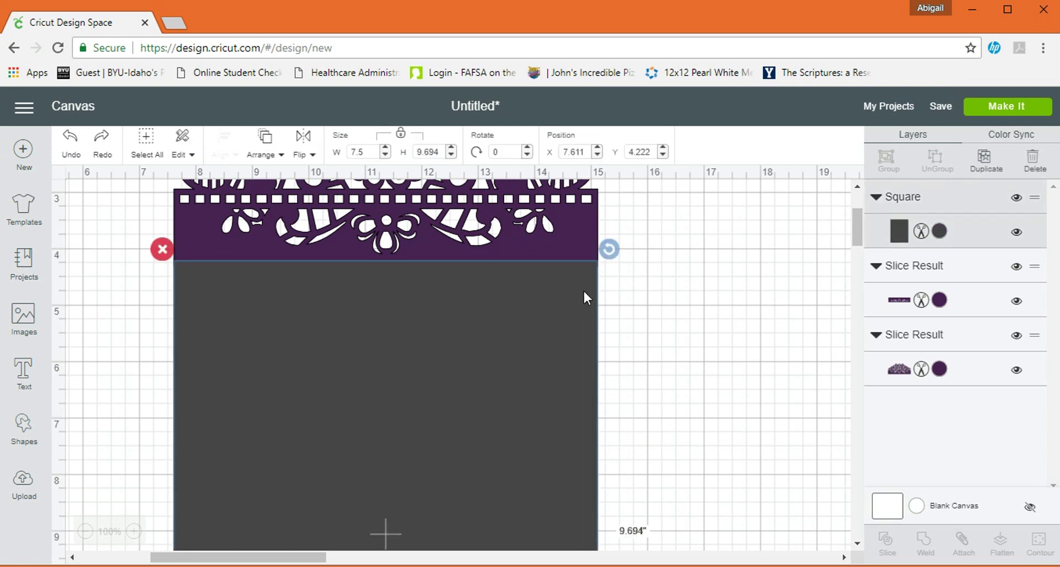
pyautogui.scroll(-4, 621, 315)
pyautogui.scroll(-4, 624, 436)
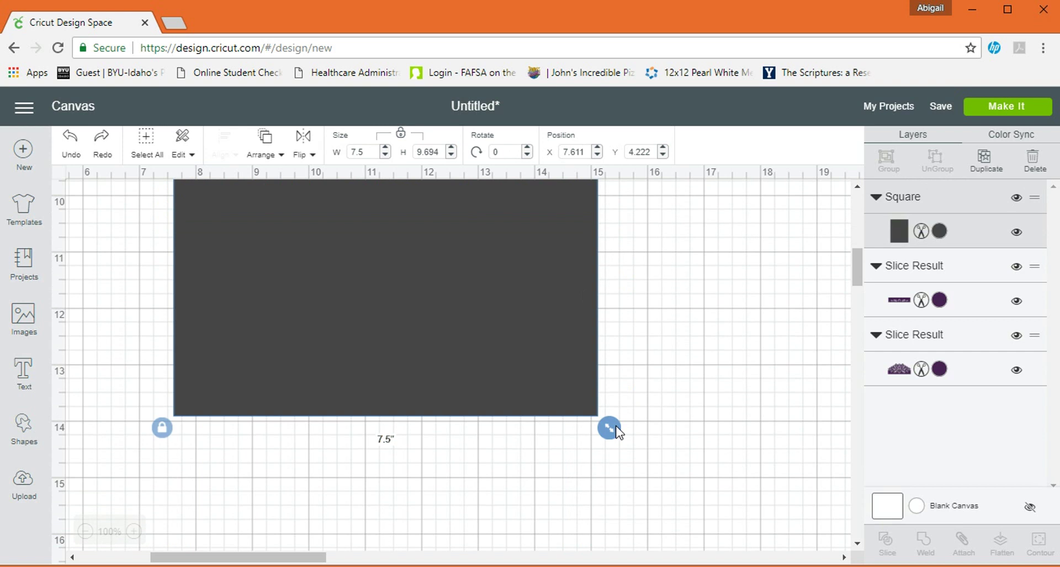
pyautogui.click(84, 532)
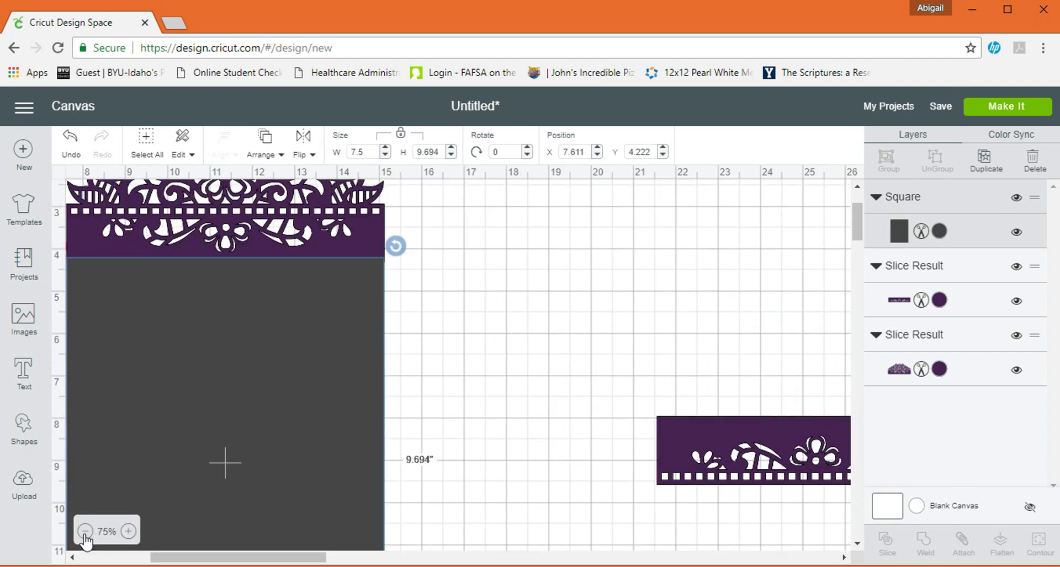
pyautogui.scroll(-4, 170, 479)
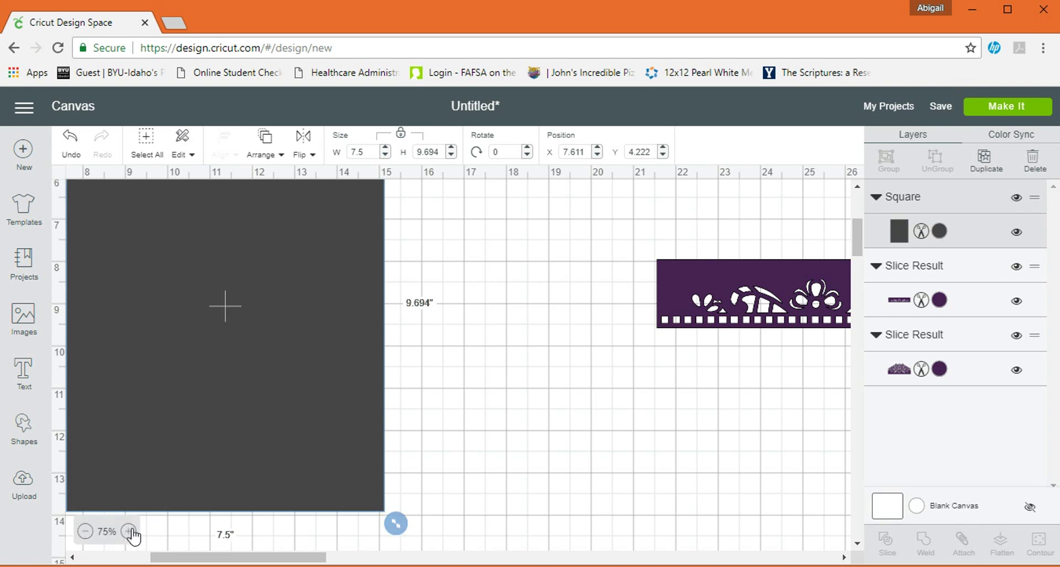
pyautogui.click(85, 532)
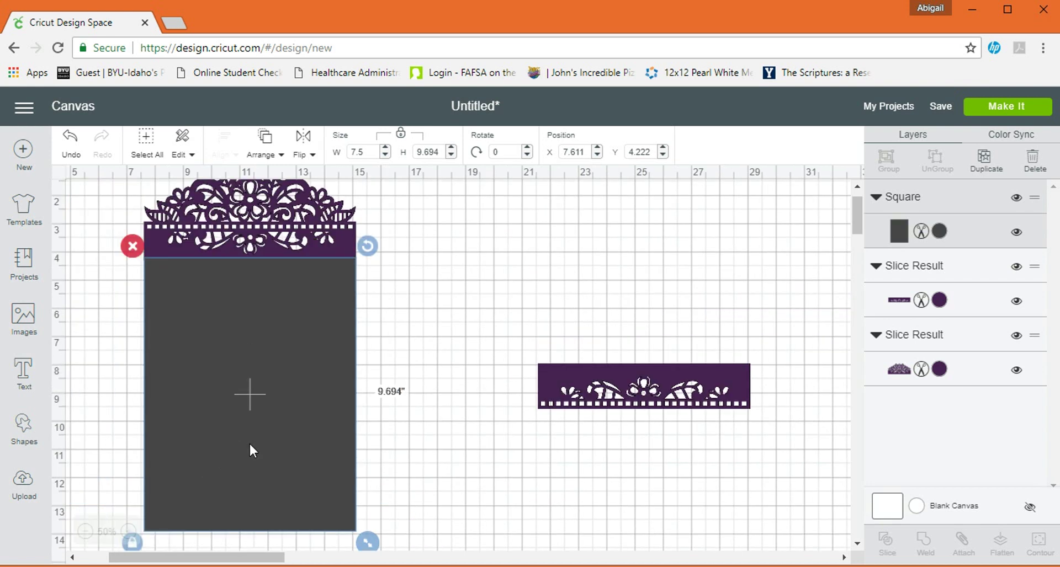
pyautogui.click(382, 450)
# Re-weld the grey rectangle with the lace top, zoom to 75%, and select the welded card
pyautogui.click(296, 407)
pyautogui.keyDown('shift'); pyautogui.click(288, 235); pyautogui.keyUp('shift')
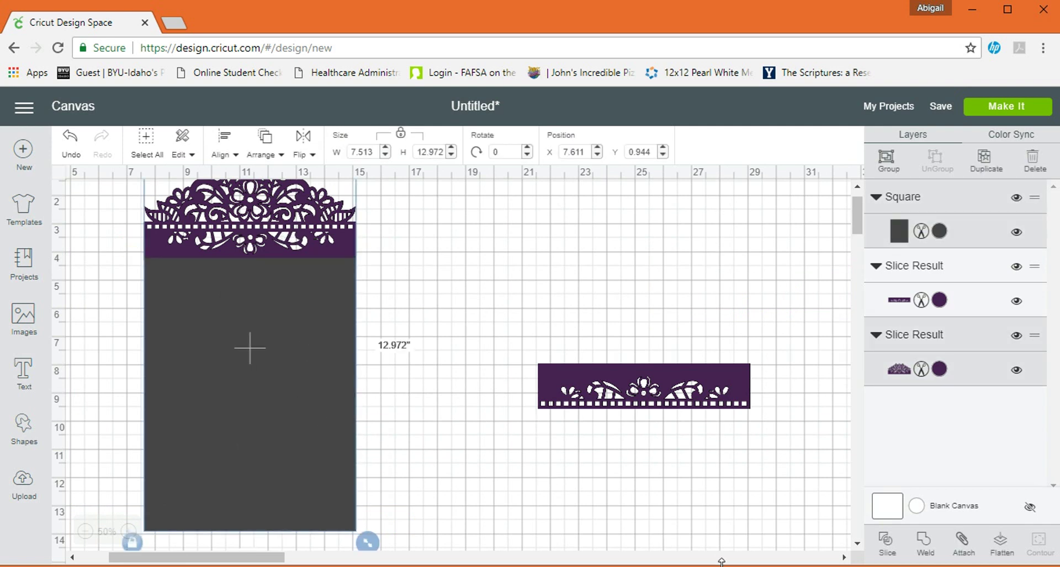
pyautogui.click(924, 542)
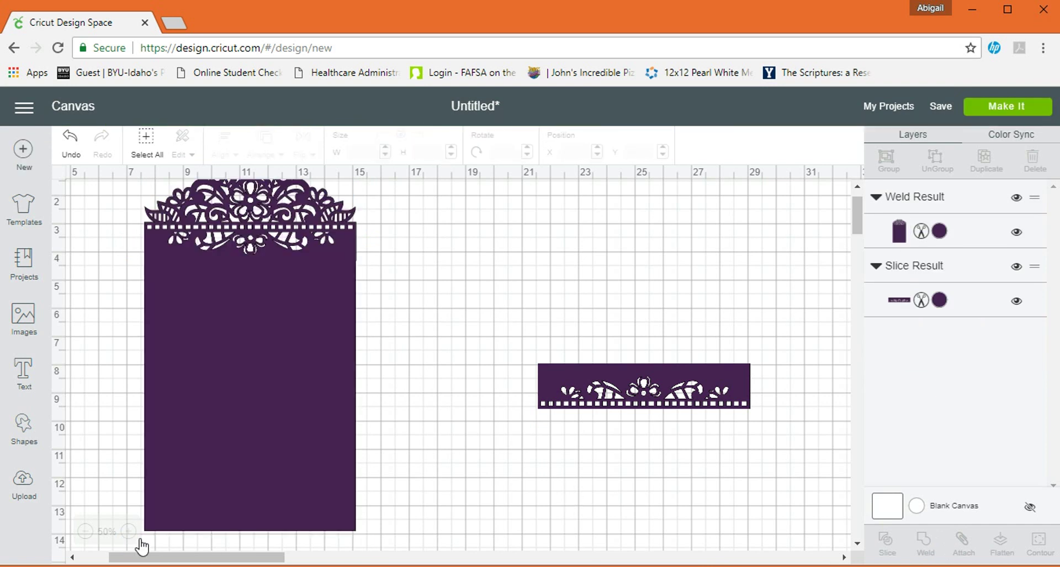
pyautogui.click(128, 531)
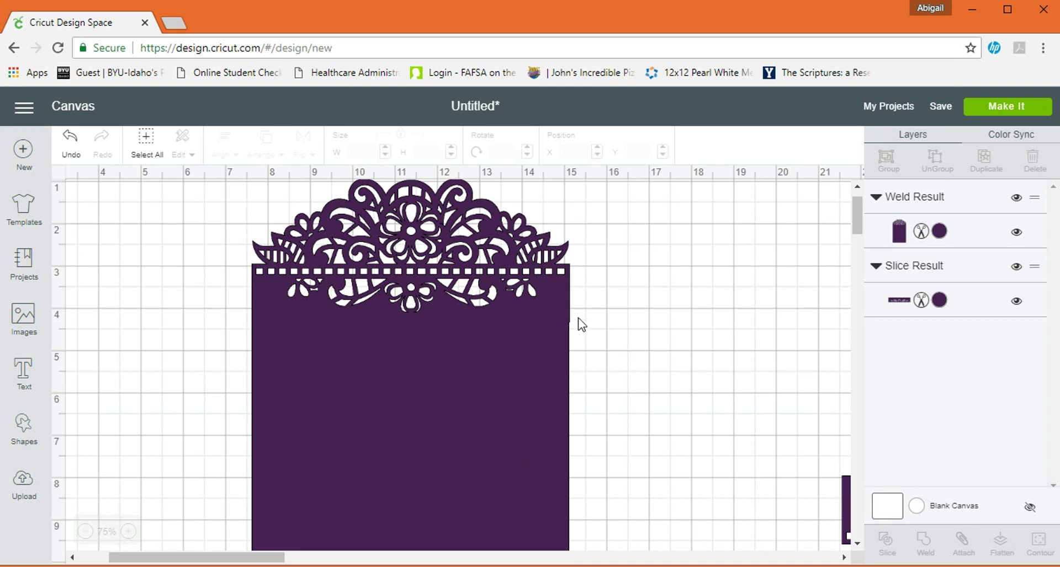
pyautogui.scroll(-5, 467, 380)
pyautogui.scroll(5, 467, 380)
pyautogui.scroll(1, 466, 376)
pyautogui.click(466, 381)
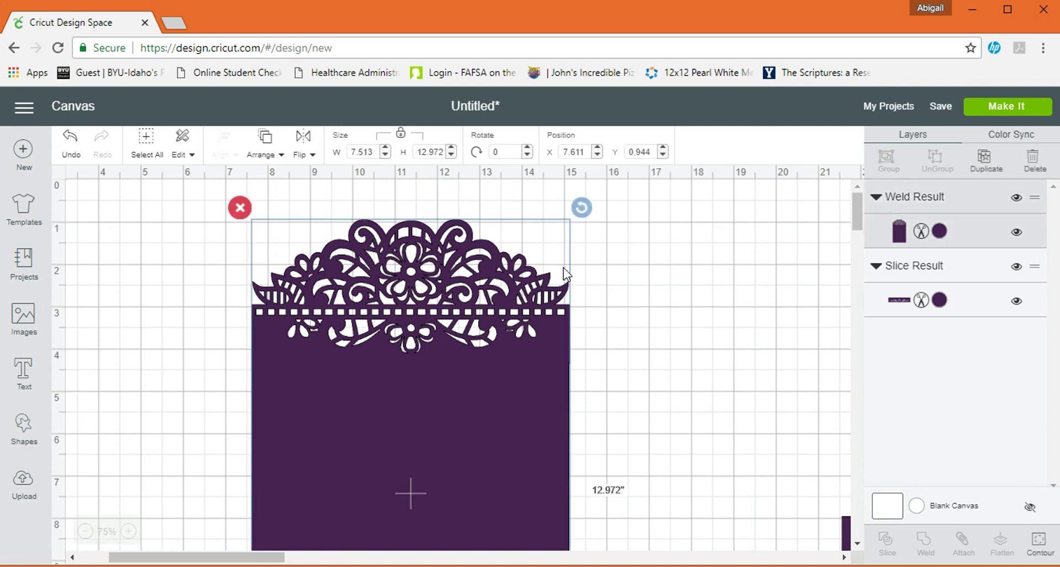
# Rotate the welded card to about 270° so its lace edge runs down the left, and reposition it
pyautogui.moveTo(586, 211); pyautogui.dragTo(213, 381)
pyautogui.moveTo(414, 478); pyautogui.dragTo(415, 331)
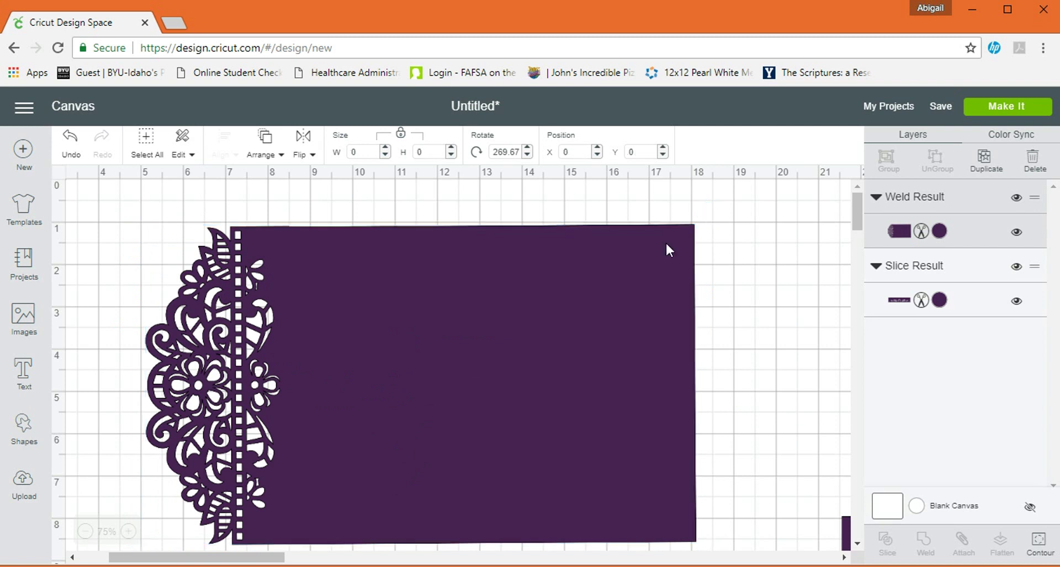
pyautogui.moveTo(570, 312); pyautogui.dragTo(566, 313)
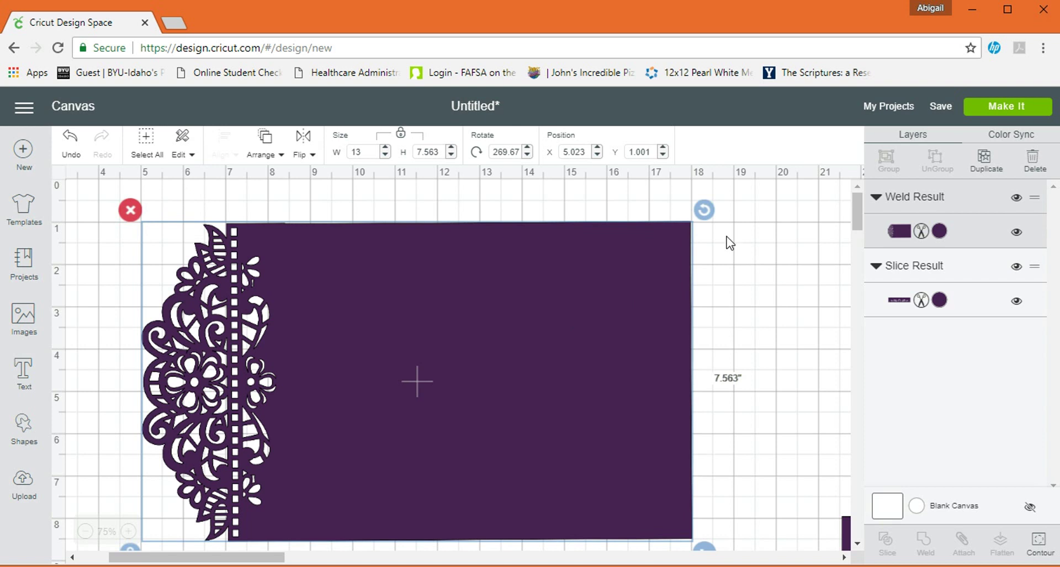
pyautogui.moveTo(703, 209); pyautogui.dragTo(704, 214)
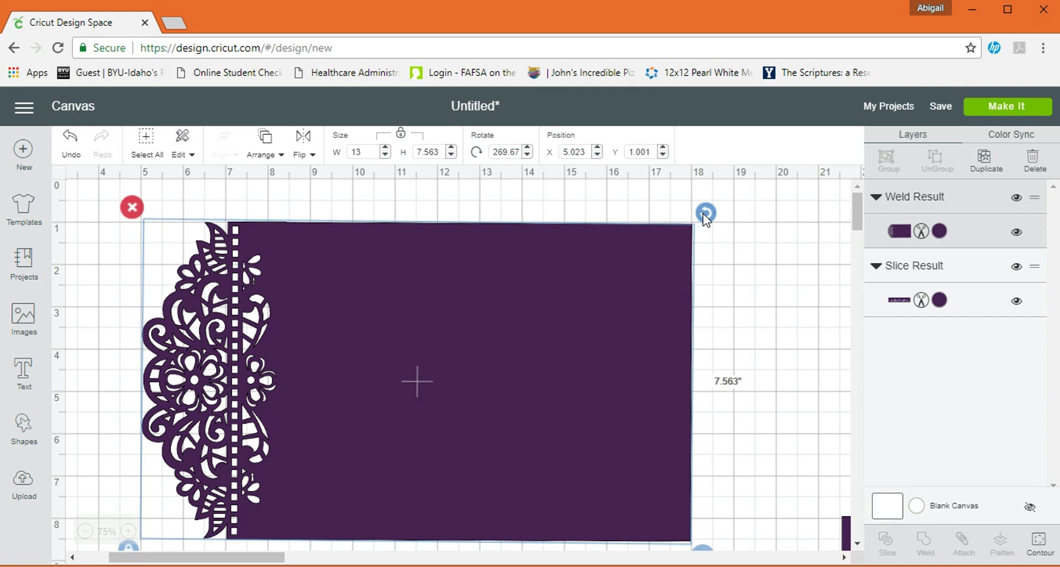
pyautogui.moveTo(703, 214); pyautogui.dragTo(704, 214)
# Move the 7.513 × 1.611 inch lace strip to position 11.833, 9.546 below the card
pyautogui.click(784, 317)
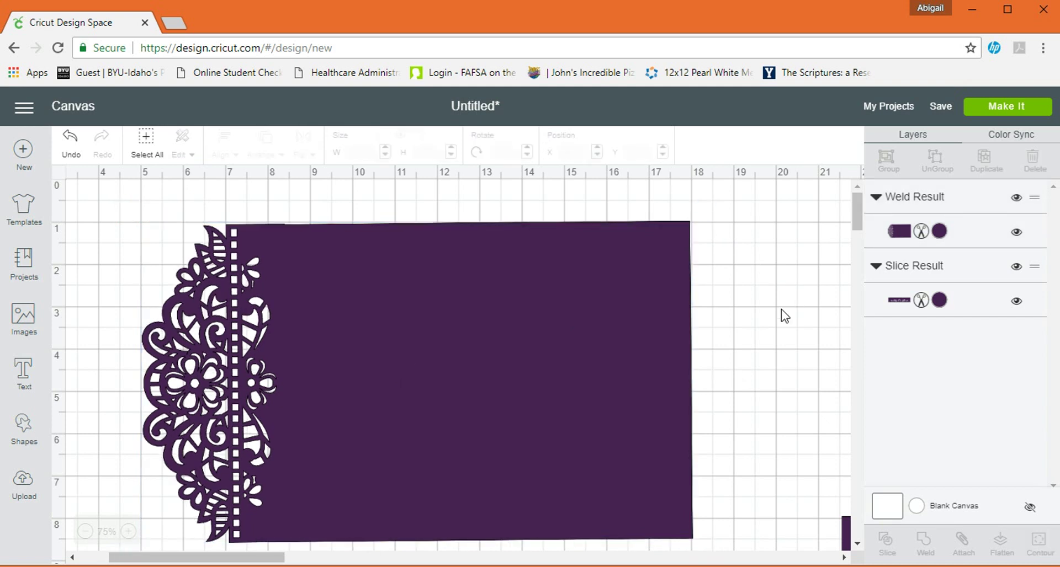
pyautogui.scroll(-3, 781, 311)
pyautogui.moveTo(842, 400); pyautogui.dragTo(440, 452)
# Unlock the welded card's proportions and stretch it wider toward 17.57 inches
pyautogui.scroll(3, 501, 414)
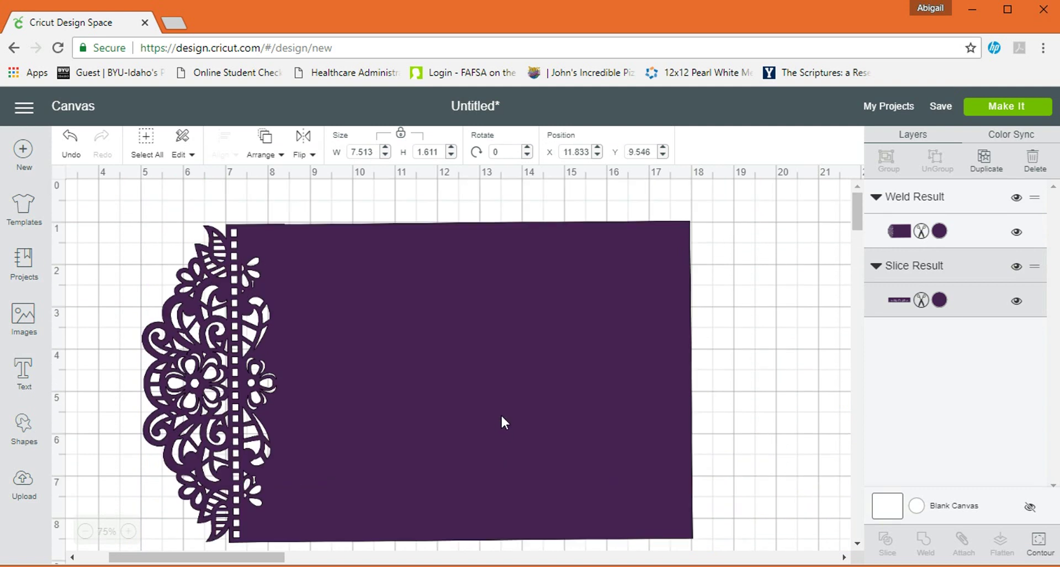
pyautogui.click(521, 393)
pyautogui.scroll(-2, 674, 500)
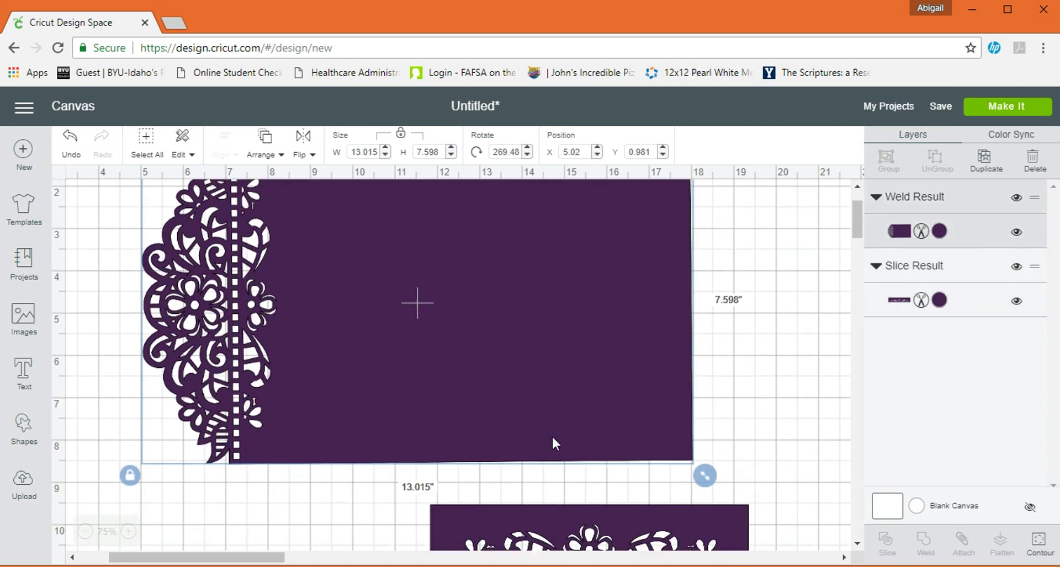
pyautogui.click(130, 476)
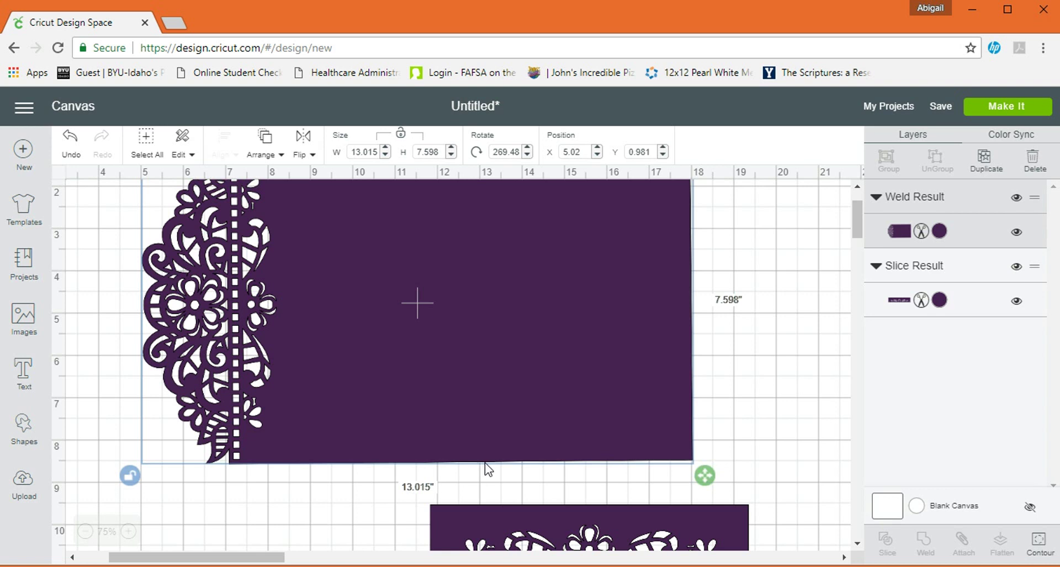
pyautogui.moveTo(729, 475); pyautogui.dragTo(846, 541)
pyautogui.scroll(-5, 769, 450)
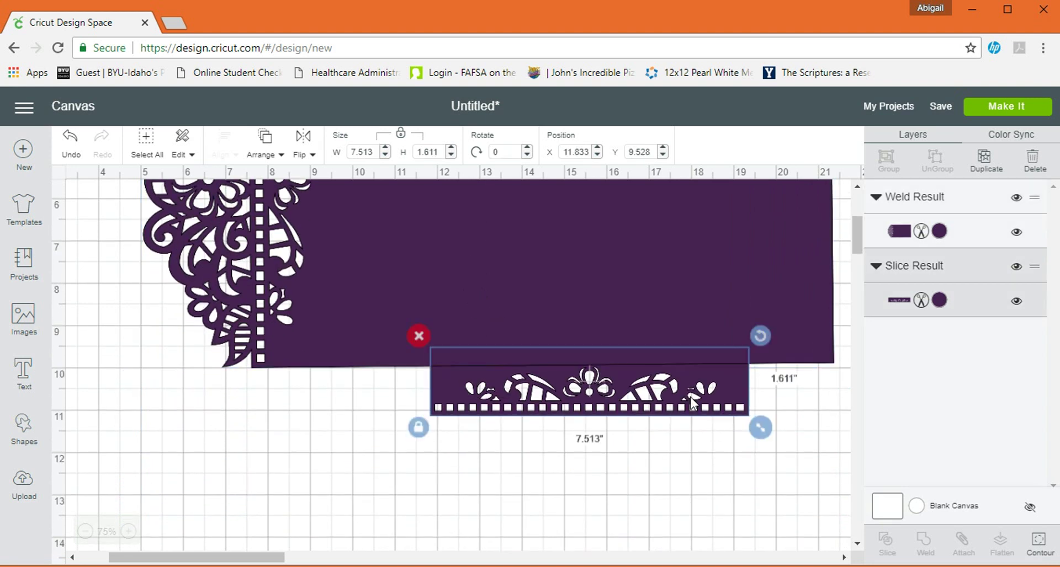
pyautogui.moveTo(690, 397); pyautogui.dragTo(691, 544)
# Correct the card's slight tilt so its rotation sits back near 270°
pyautogui.click(753, 346)
pyautogui.scroll(7, 761, 332)
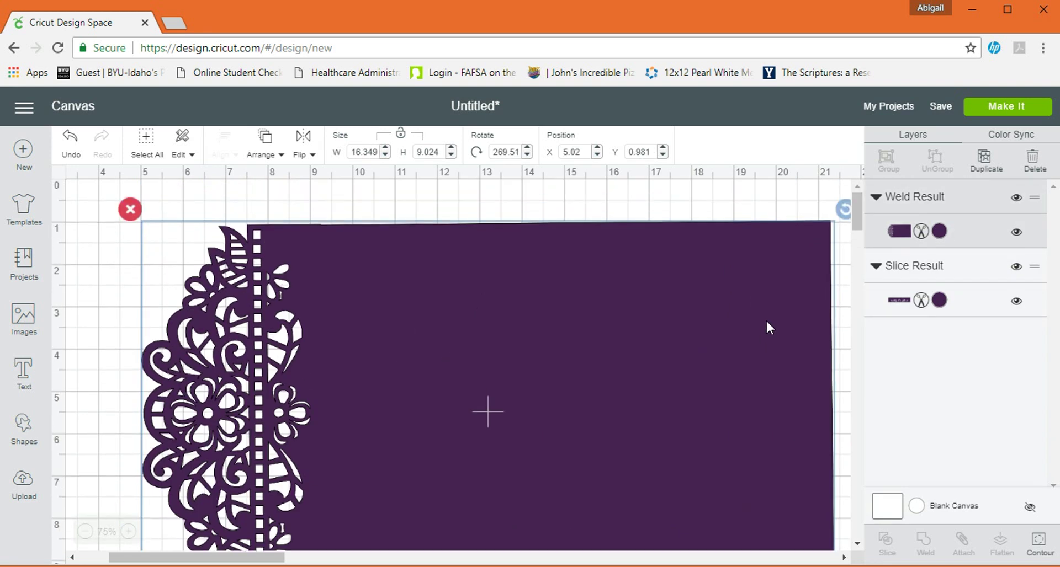
pyautogui.moveTo(844, 211); pyautogui.dragTo(846, 211)
pyautogui.click(727, 328)
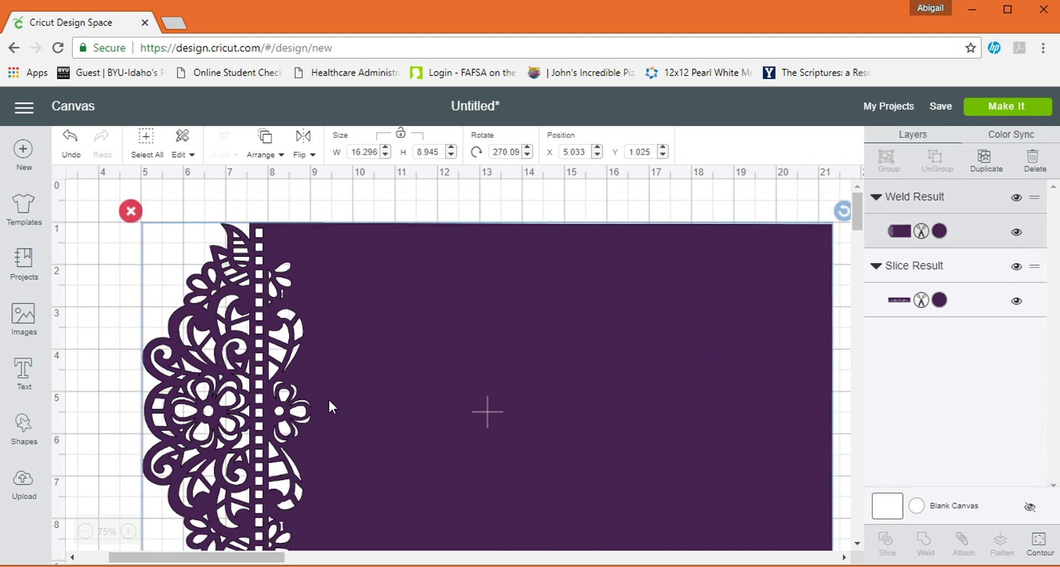
pyautogui.scroll(-3, 328, 406)
pyautogui.scroll(3, 339, 388)
pyautogui.moveTo(474, 307)
pyautogui.mouseDown()
pyautogui.moveTo(466, 321)
pyautogui.moveTo(471, 313)
pyautogui.mouseUp()
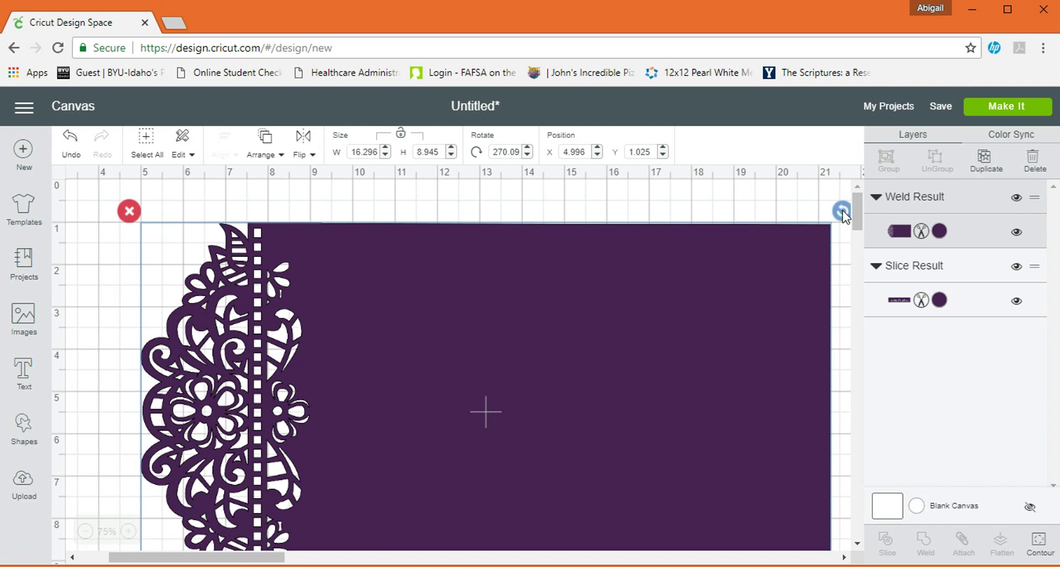
pyautogui.moveTo(831, 213); pyautogui.dragTo(833, 214)
pyautogui.click(690, 200)
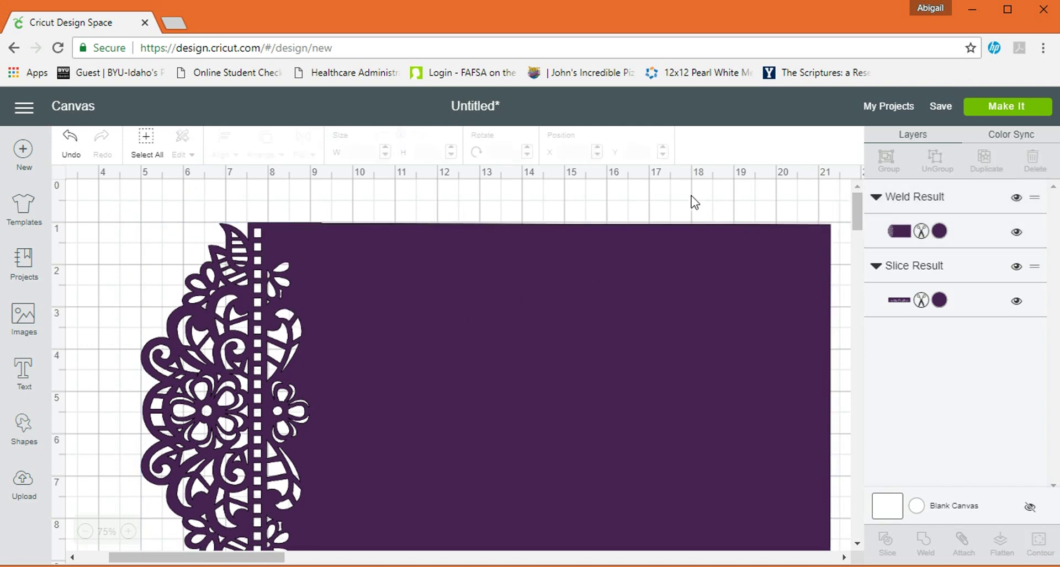
pyautogui.click(750, 303)
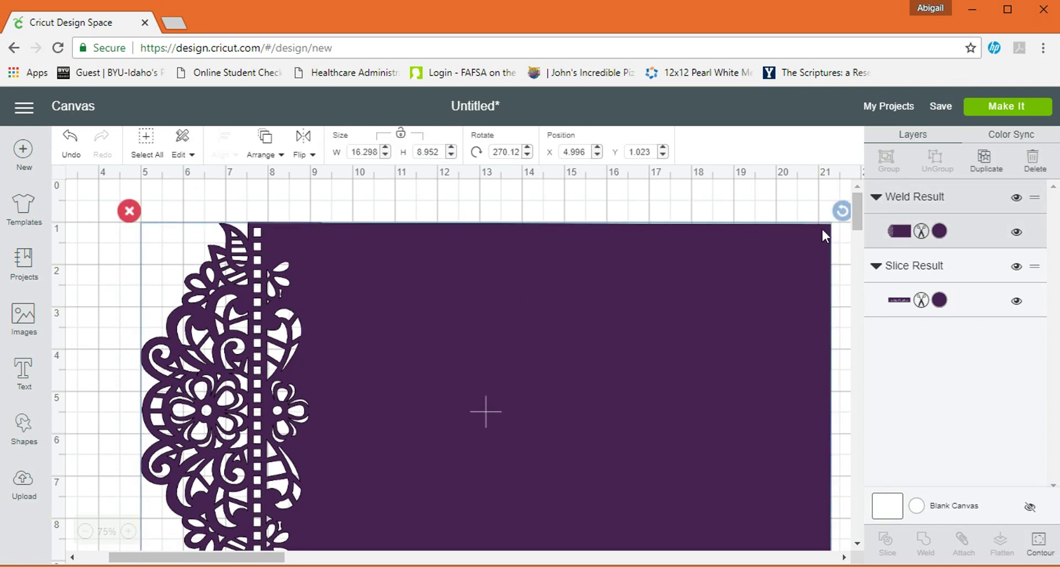
pyautogui.click(844, 207)
pyautogui.click(654, 183)
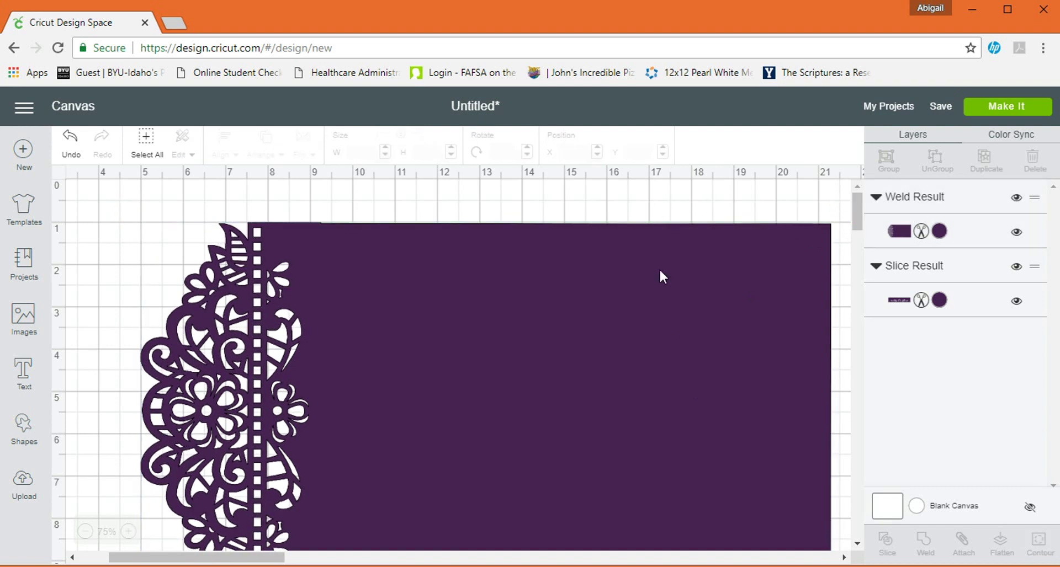
# Reposition the 17.573 × 8.921-inch card on the mat at about 3.903, 0.528
pyautogui.scroll(-3, 669, 347)
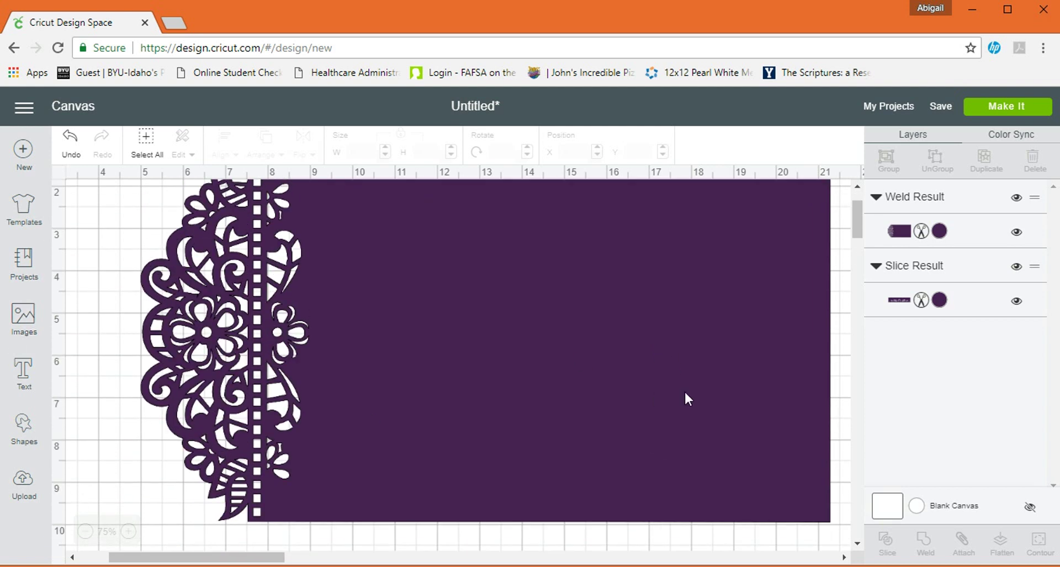
pyautogui.scroll(3, 728, 386)
pyautogui.moveTo(700, 414); pyautogui.dragTo(653, 393)
pyautogui.scroll(-2, 652, 393)
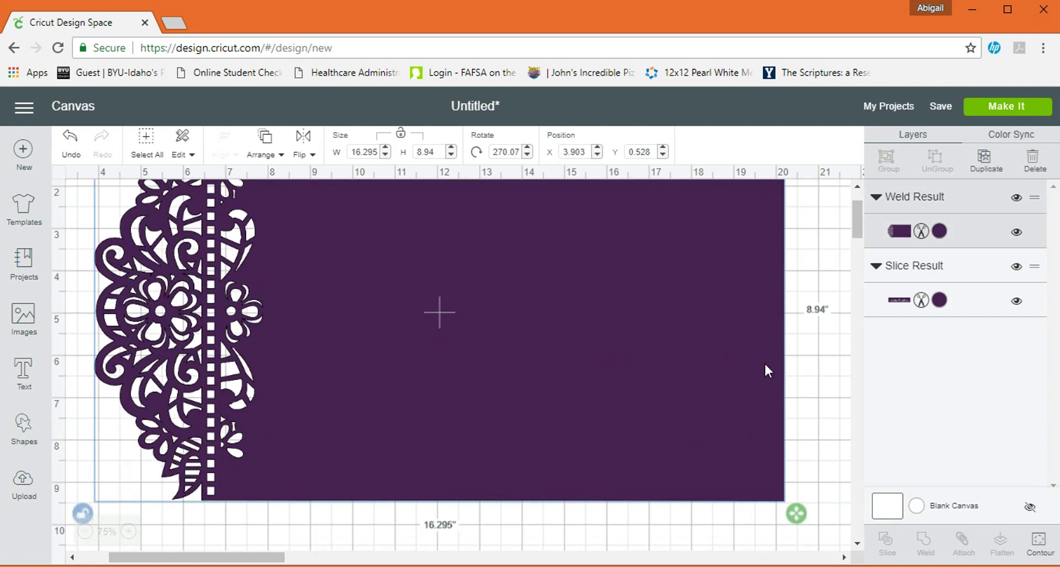
pyautogui.moveTo(799, 514); pyautogui.dragTo(842, 512)
pyautogui.click(500, 522)
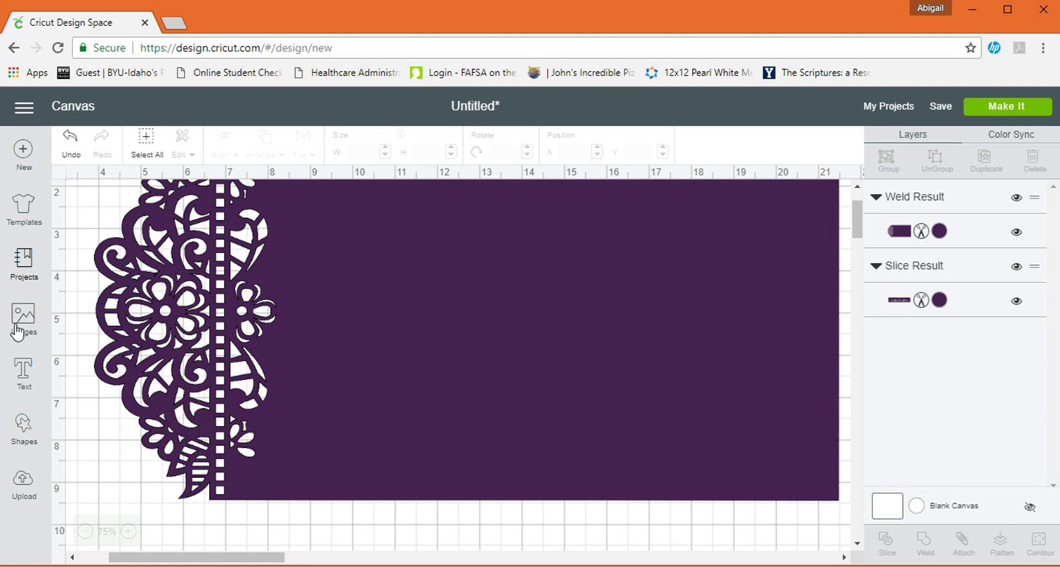
# Add a score line and place it at the card's top edge, just right of the lace
pyautogui.click(22, 425)
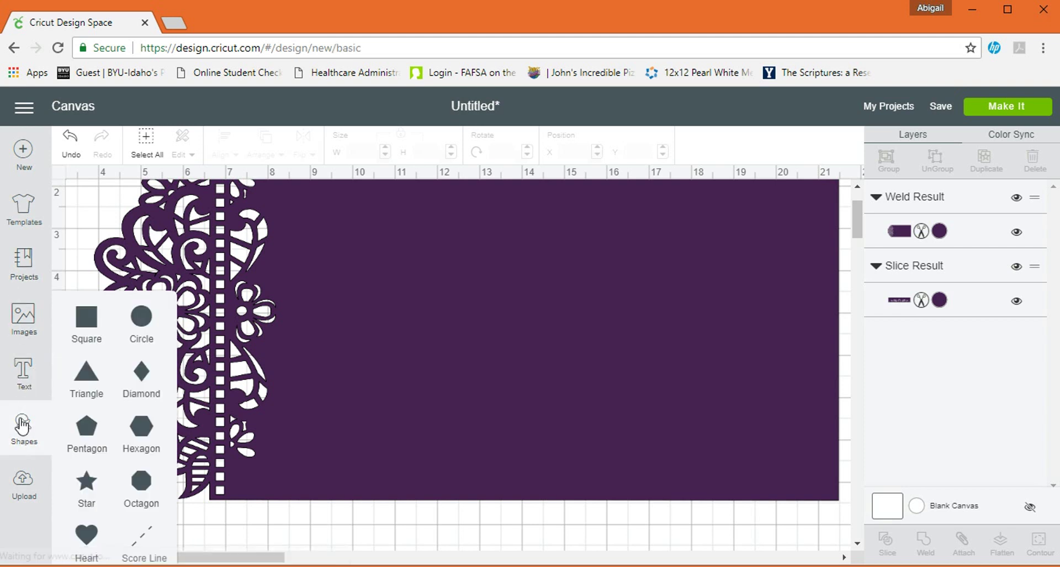
pyautogui.click(142, 538)
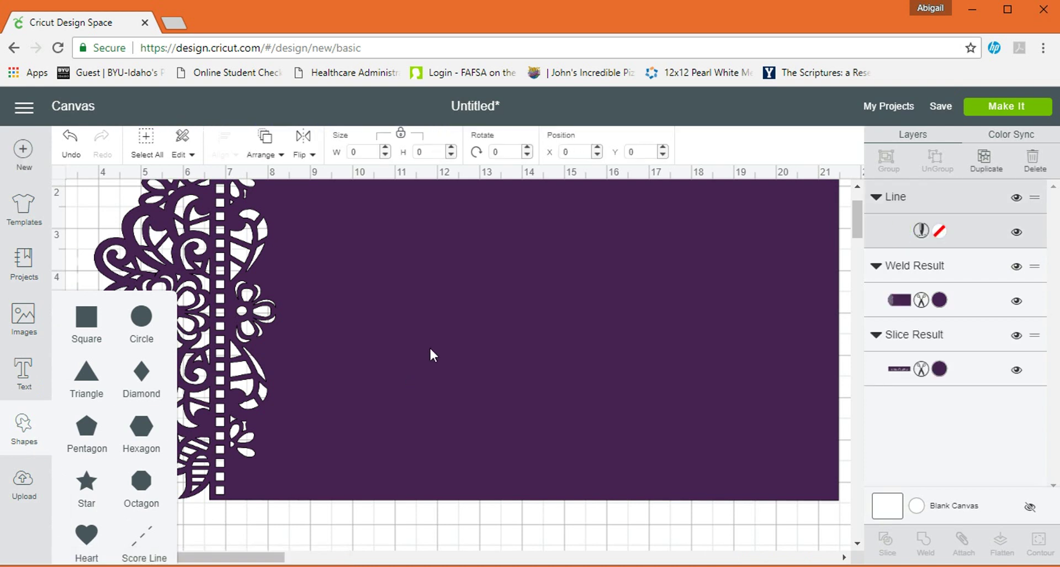
pyautogui.click(74, 270)
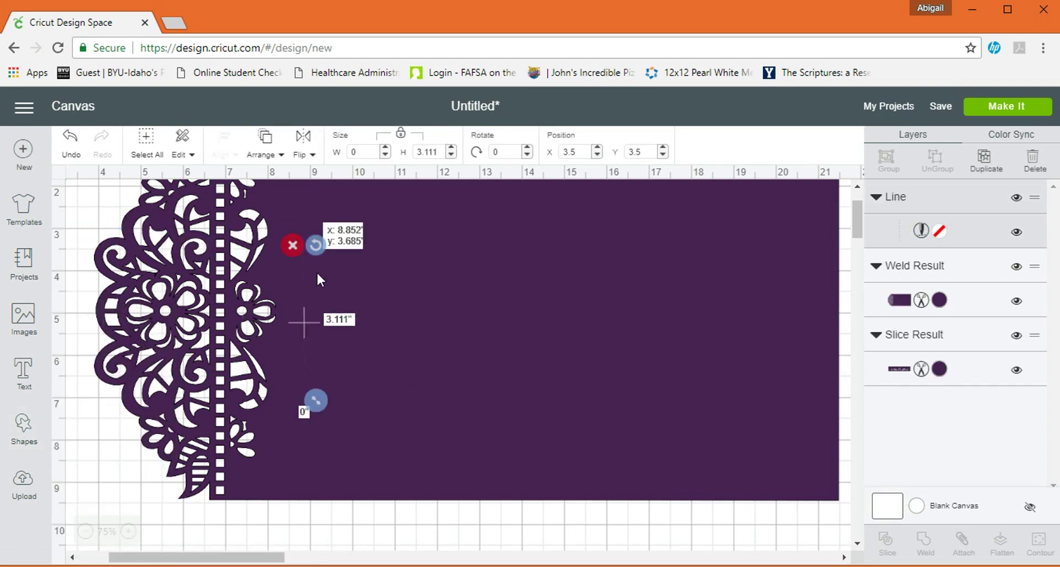
pyautogui.moveTo(319, 266)
pyautogui.mouseDown()
pyautogui.moveTo(346, 254)
pyautogui.moveTo(316, 247)
pyautogui.mouseUp()
pyautogui.scroll(2, 317, 246)
pyautogui.moveTo(318, 329); pyautogui.dragTo(324, 228)
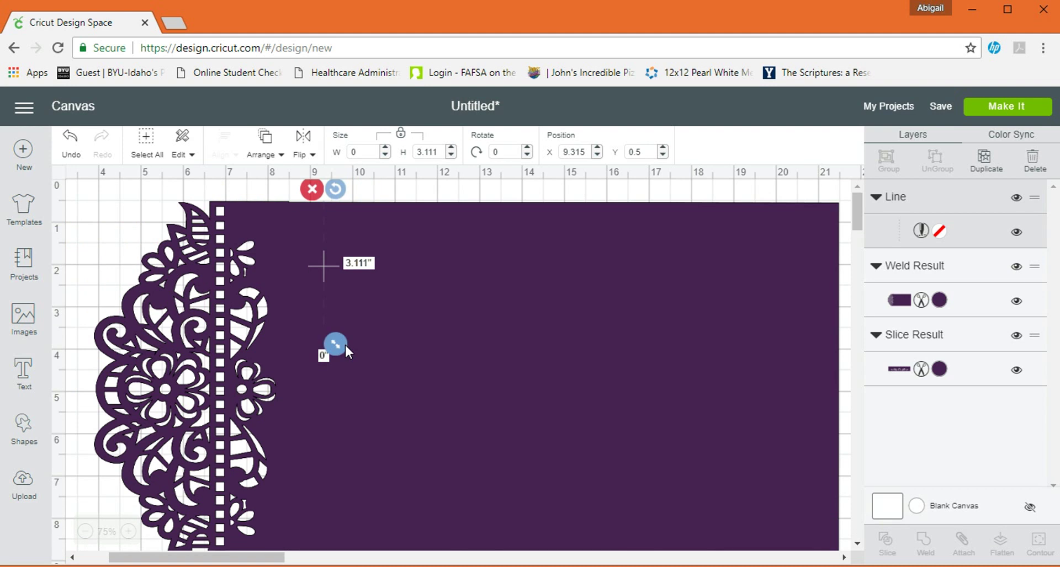
# Lengthen the score line down to 9.019 inches, reaching the card's bottom edge
pyautogui.moveTo(334, 345); pyautogui.dragTo(315, 470)
pyautogui.scroll(-4, 340, 367)
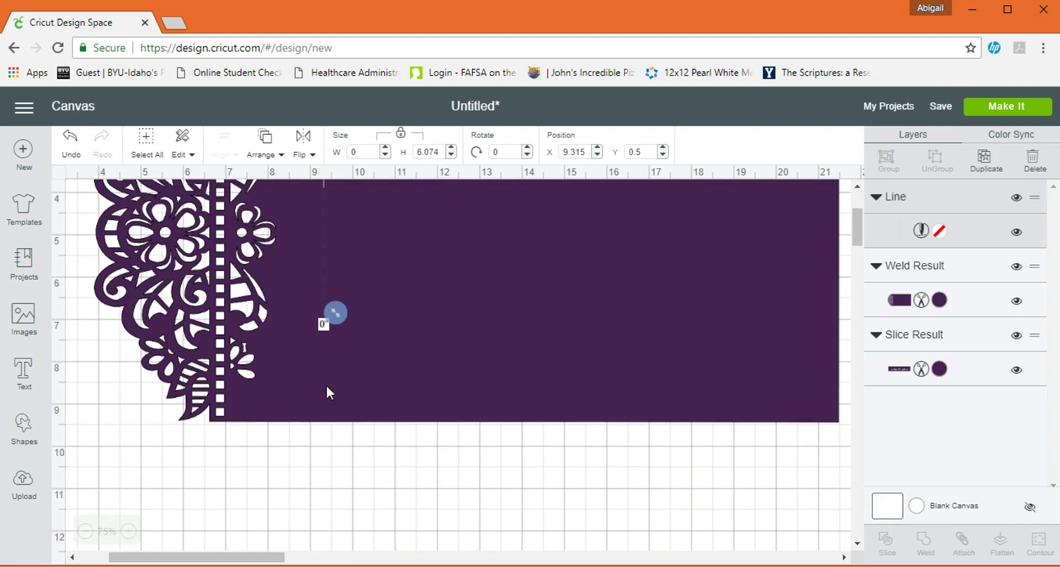
pyautogui.moveTo(337, 310); pyautogui.dragTo(322, 433)
pyautogui.scroll(4, 321, 432)
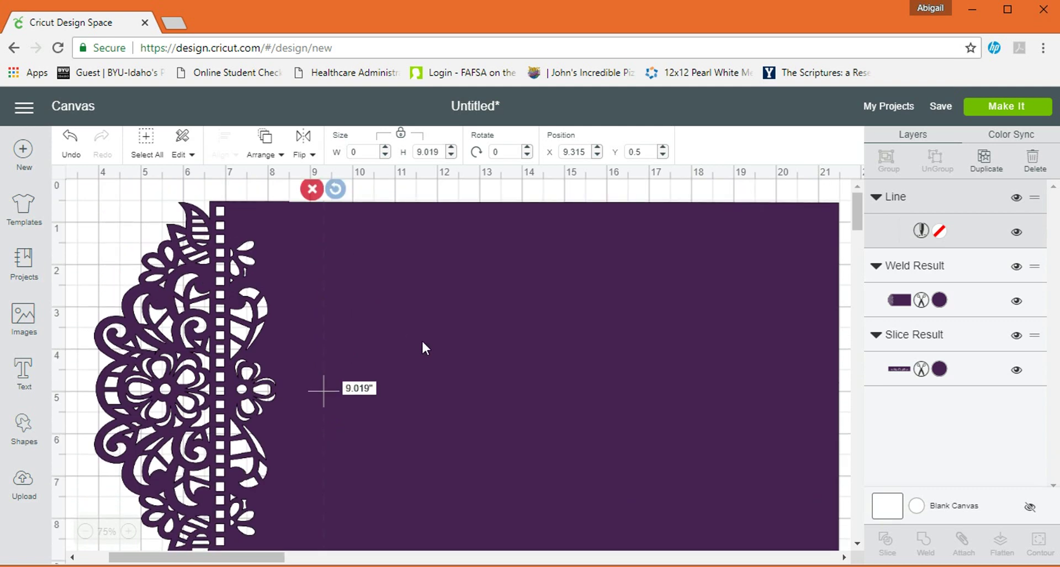
pyautogui.scroll(-2, 422, 347)
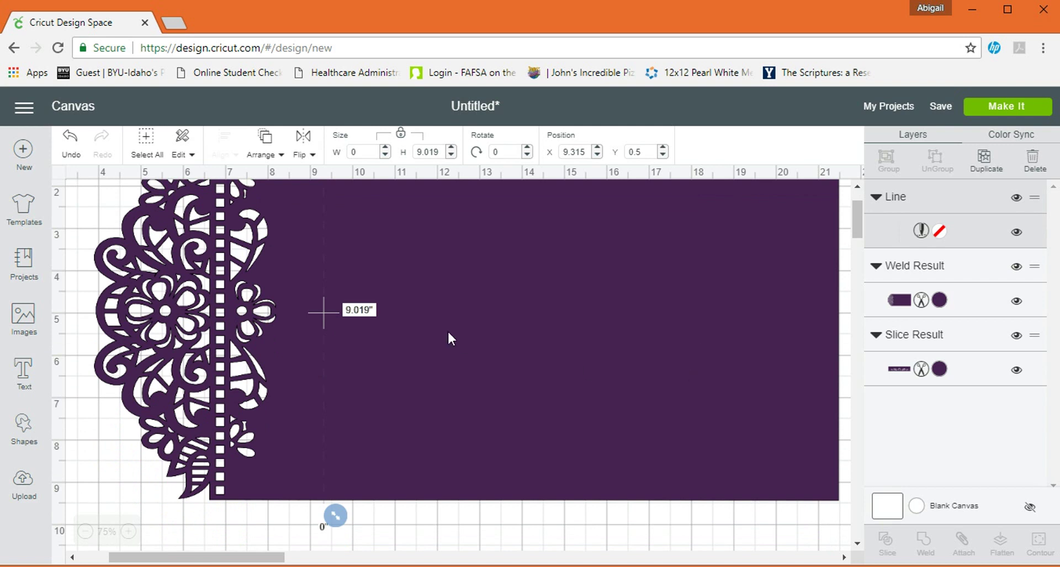
# Duplicate the score line and move the copy right to about 15.444, 0.389
pyautogui.click(986, 158)
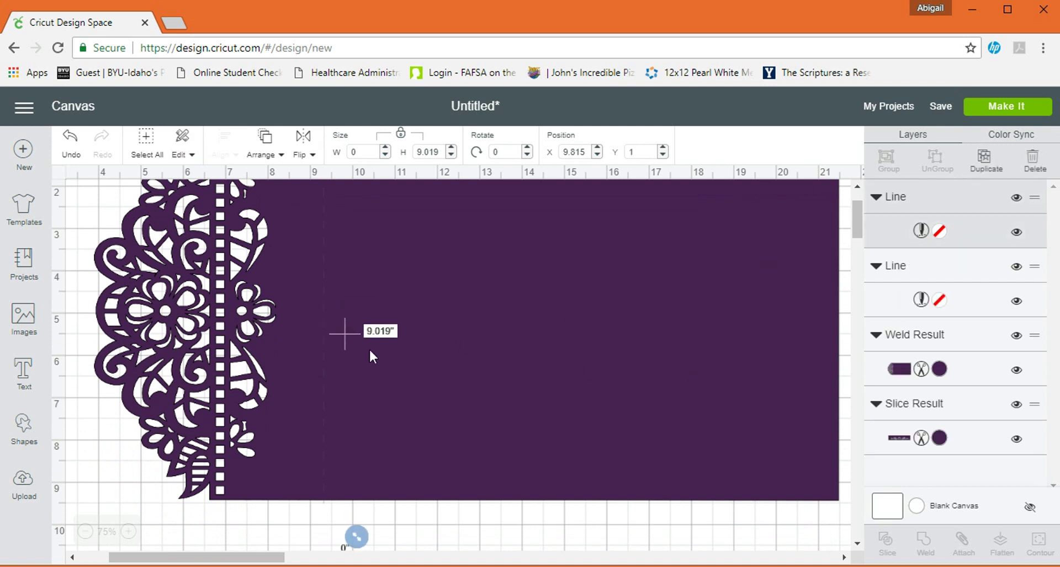
pyautogui.moveTo(347, 345); pyautogui.dragTo(598, 303)
pyautogui.scroll(2, 599, 306)
pyautogui.scroll(-2, 598, 302)
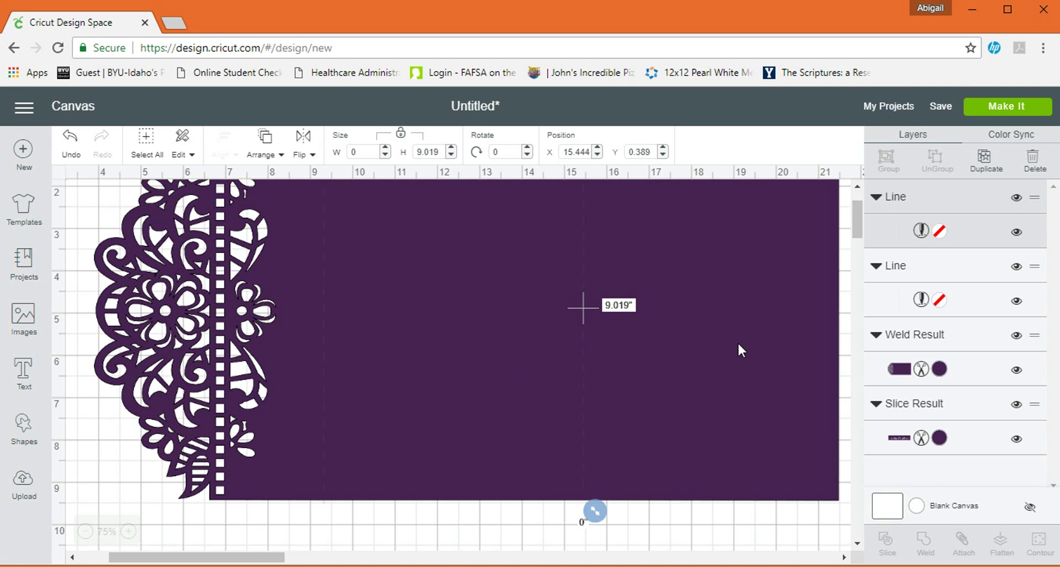
pyautogui.scroll(2, 738, 345)
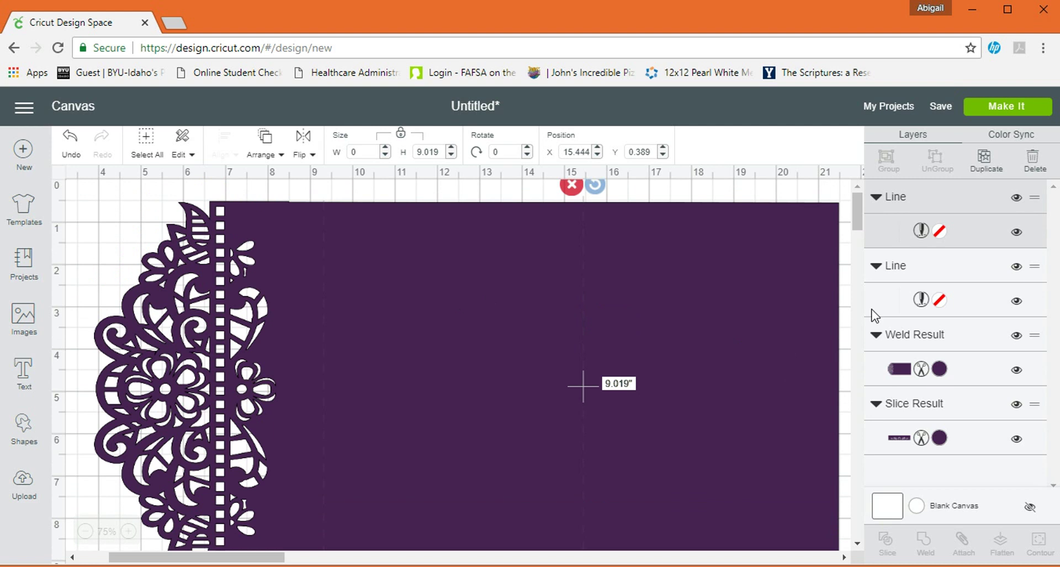
pyautogui.scroll(-2, 830, 331)
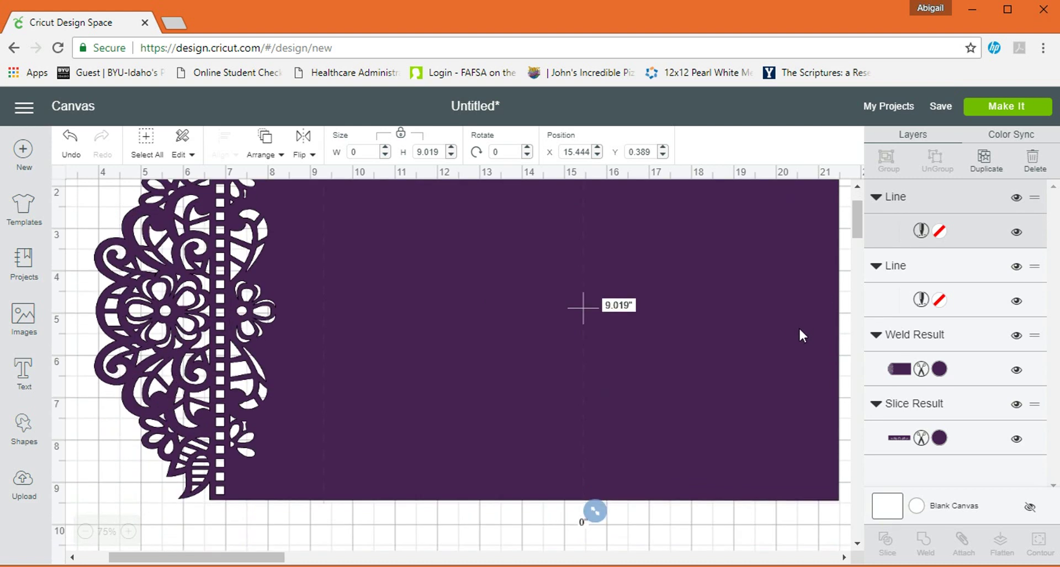
# Stretch the purple welded card to 18.017 by 8.921 inches
pyautogui.click(807, 334)
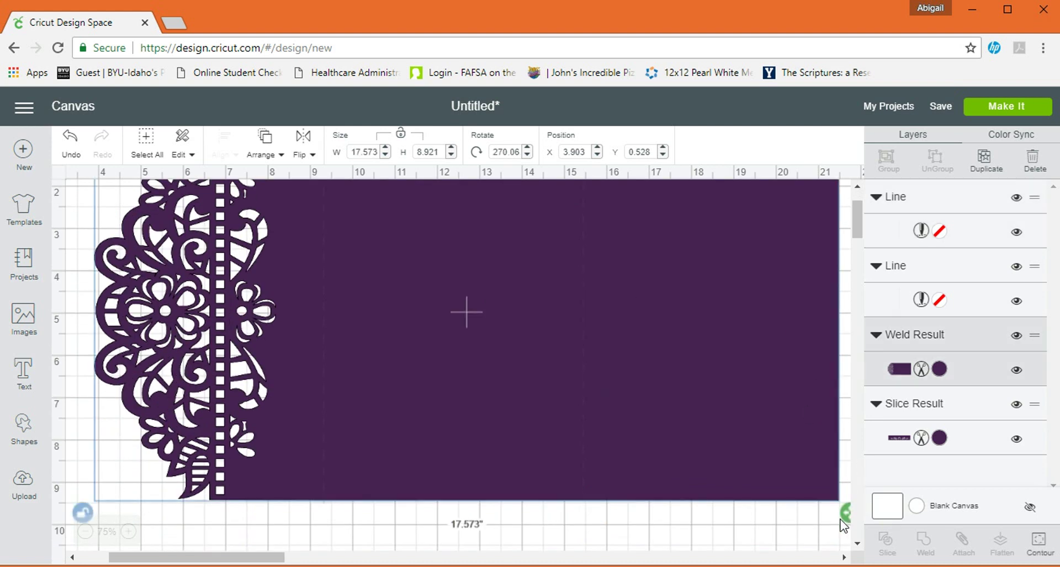
pyautogui.moveTo(276, 558); pyautogui.dragTo(282, 563)
pyautogui.moveTo(778, 507); pyautogui.dragTo(798, 509)
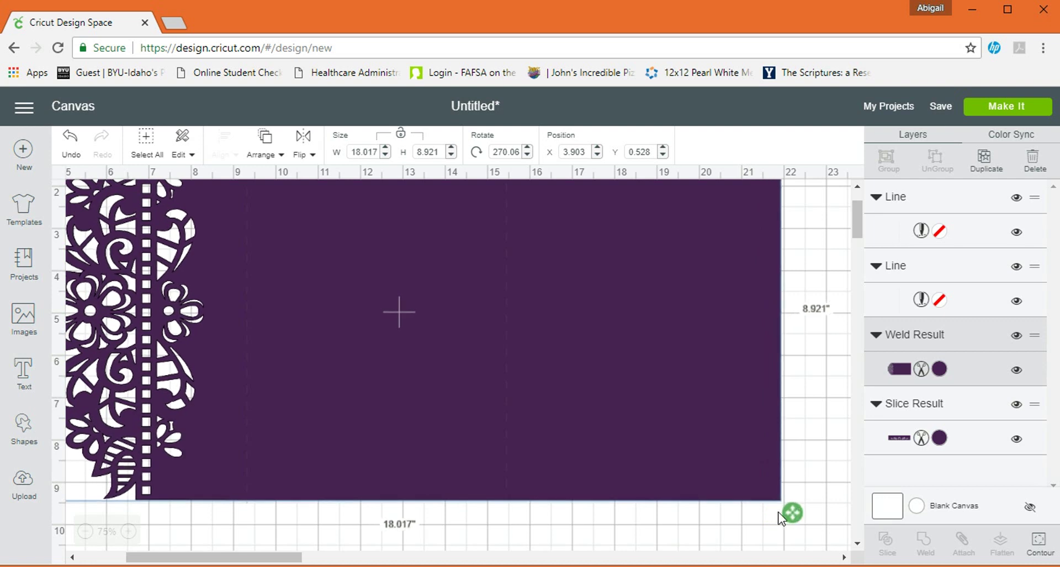
# Add a square and move it near the top of the invitation
pyautogui.click(692, 540)
pyautogui.scroll(3, 678, 385)
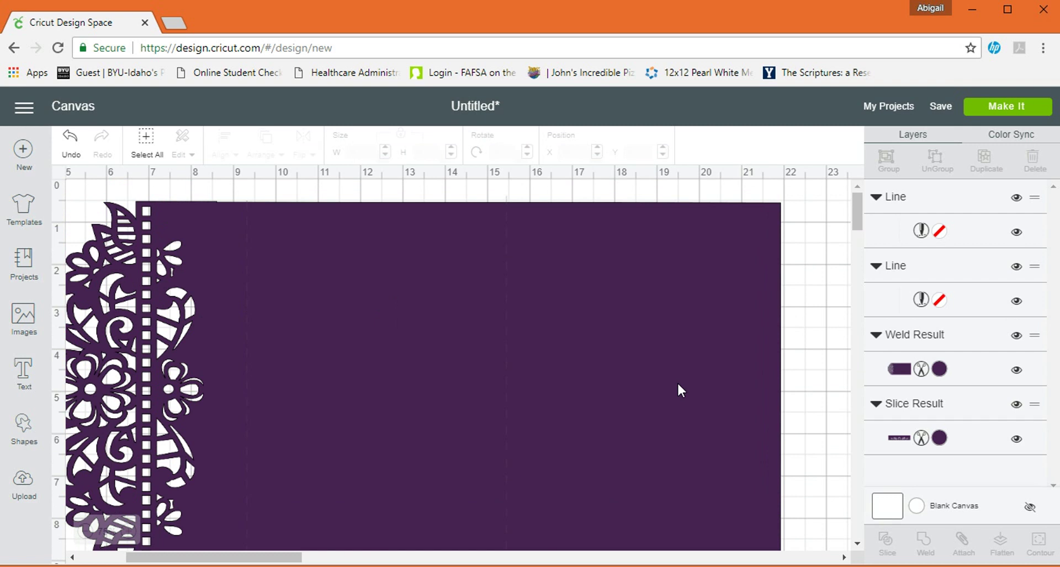
pyautogui.scroll(-3, 678, 384)
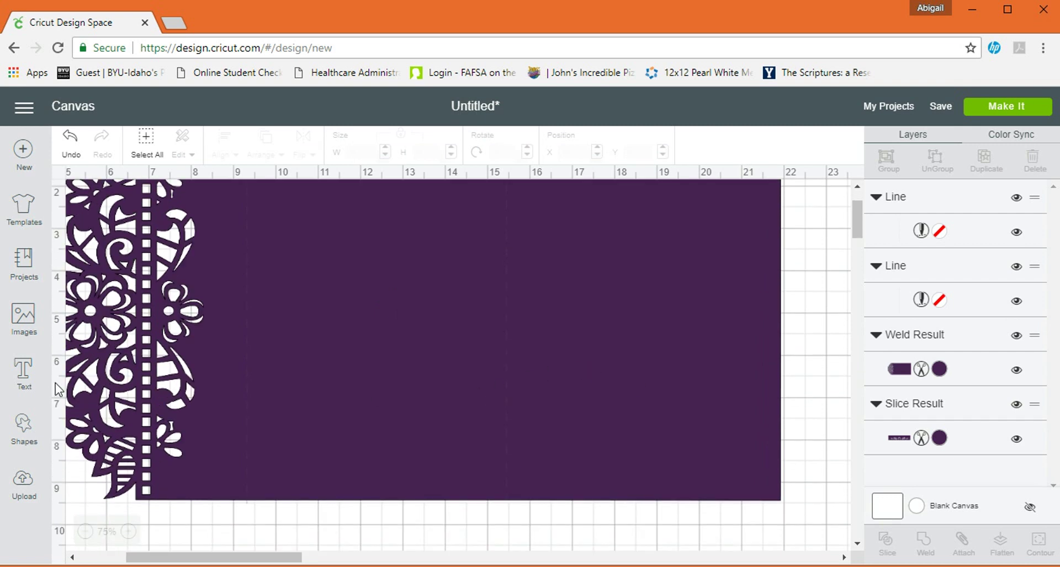
pyautogui.click(21, 428)
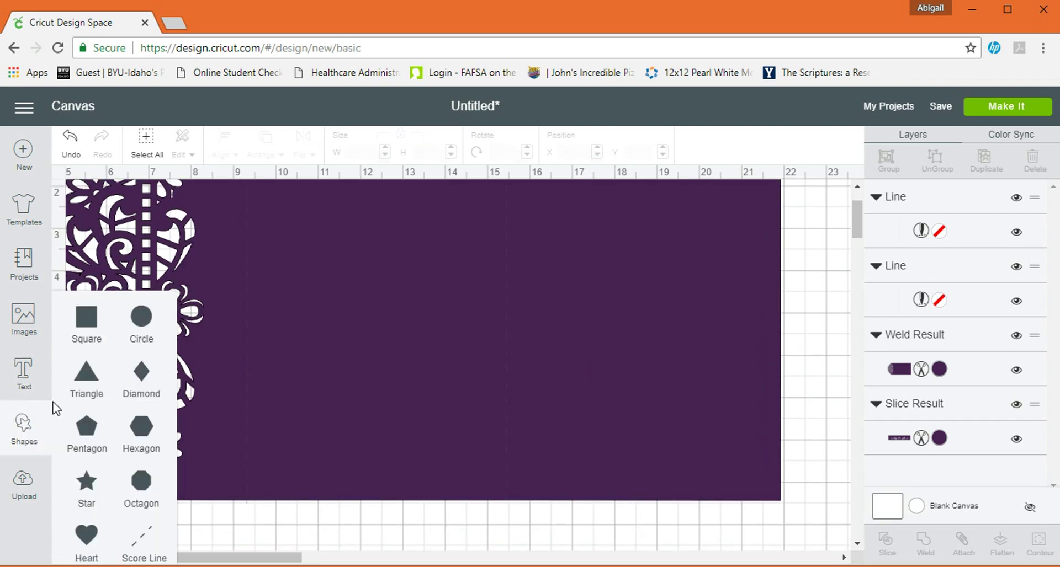
pyautogui.click(86, 317)
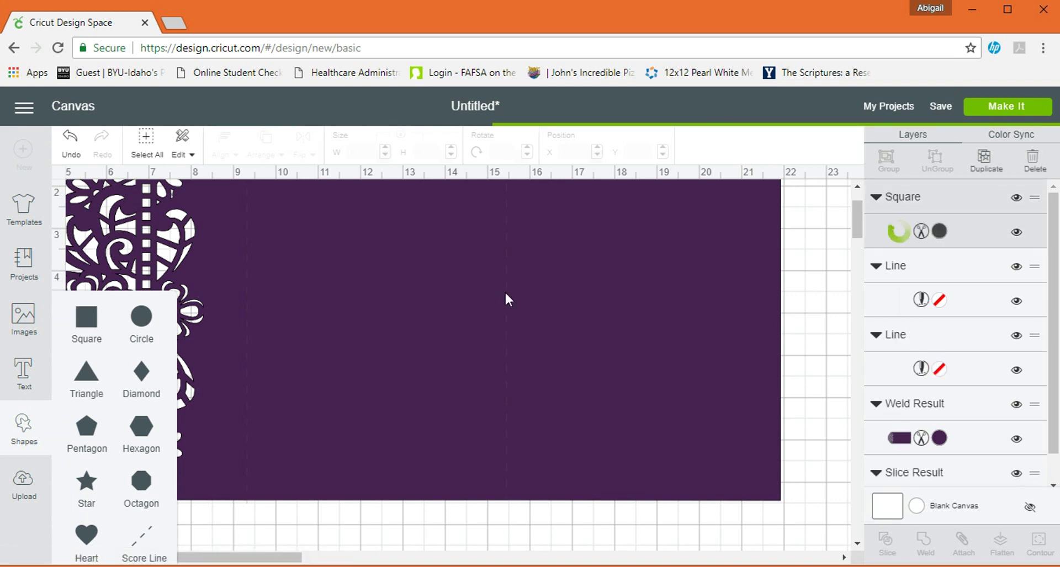
pyautogui.moveTo(105, 286); pyautogui.dragTo(373, 229)
pyautogui.scroll(2, 398, 362)
pyautogui.moveTo(398, 364); pyautogui.dragTo(355, 277)
# Unlock the square's proportions and stretch it to a 5.981 × 3.741-inch rectangle
pyautogui.click(237, 351)
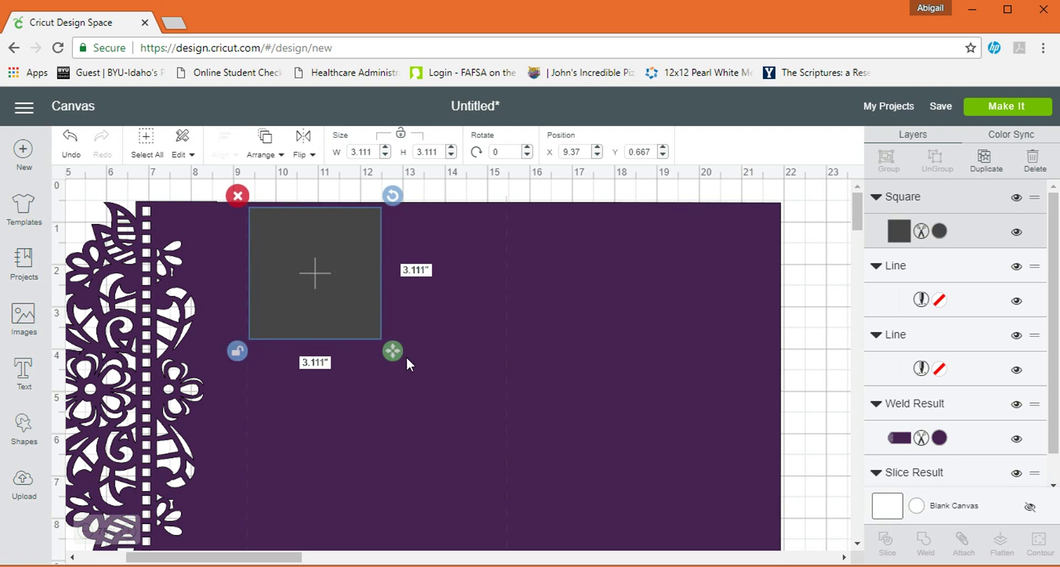
pyautogui.moveTo(393, 351); pyautogui.dragTo(516, 388)
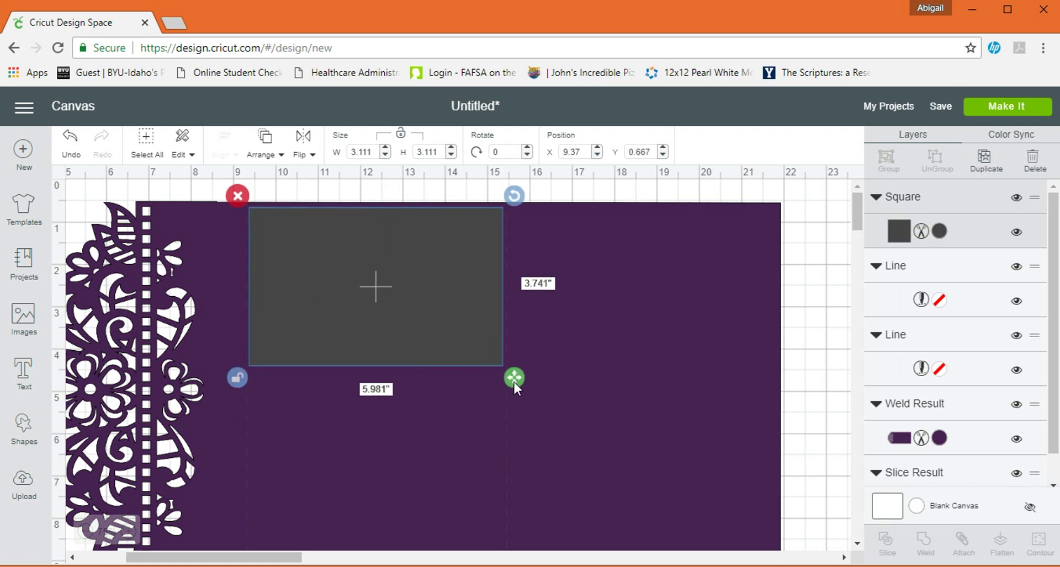
pyautogui.moveTo(395, 325); pyautogui.dragTo(395, 320)
# Recolour the lace invitation Forget-me-not blue after trying Mango, salmon and Cactus Pink
pyautogui.click(706, 284)
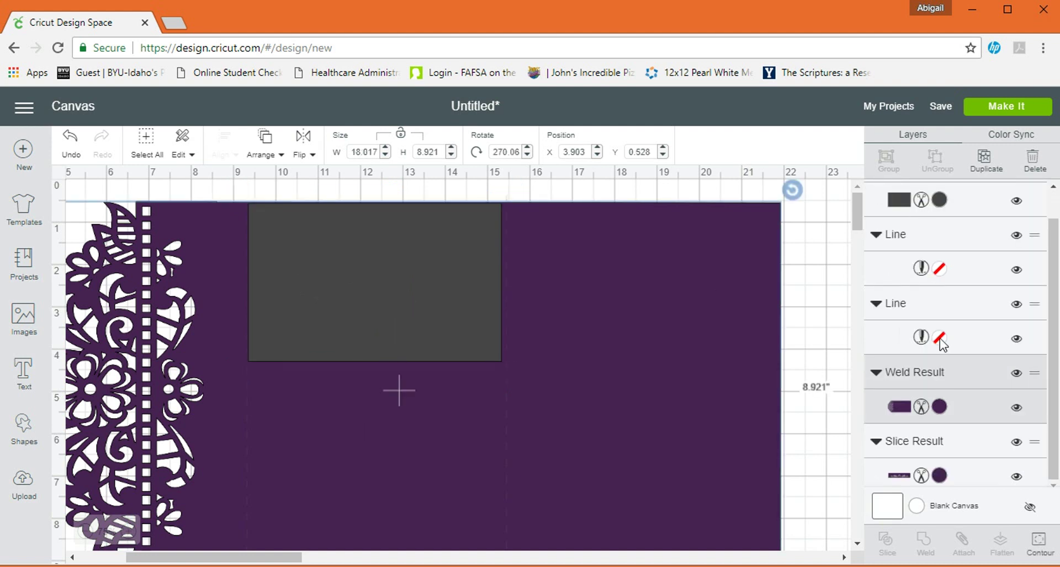
pyautogui.click(939, 408)
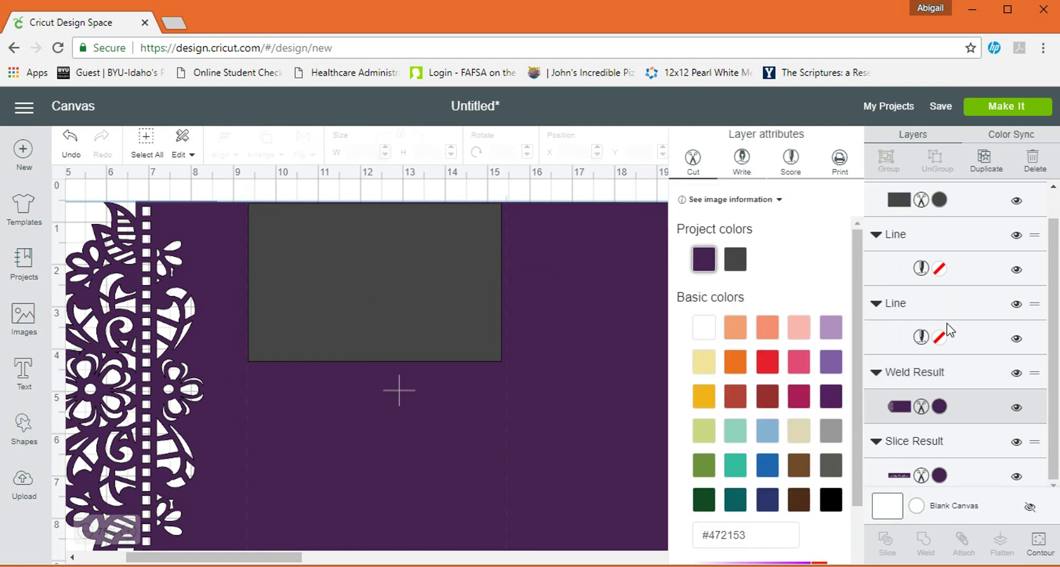
pyautogui.click(742, 335)
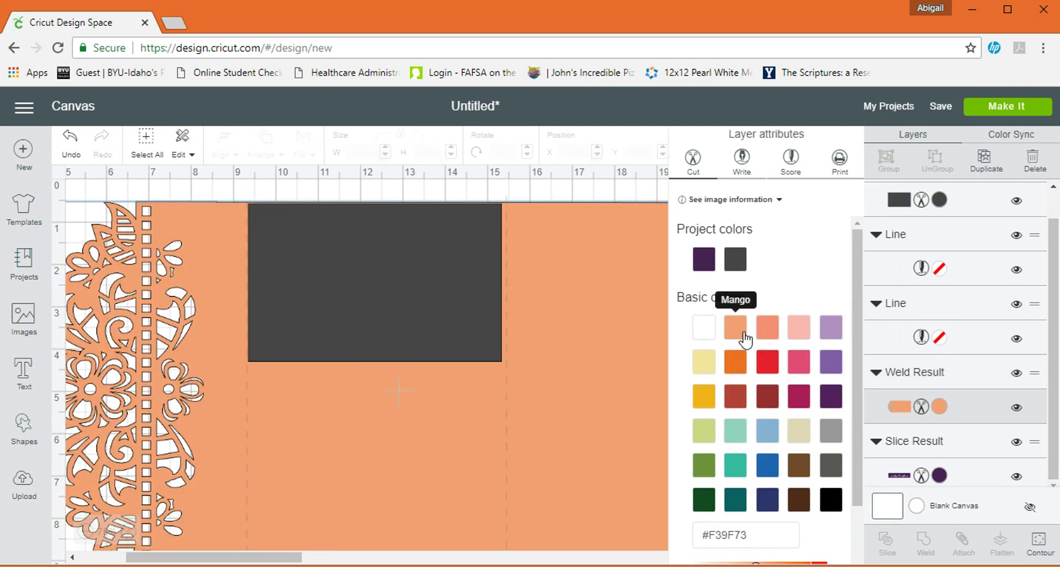
pyautogui.click(767, 333)
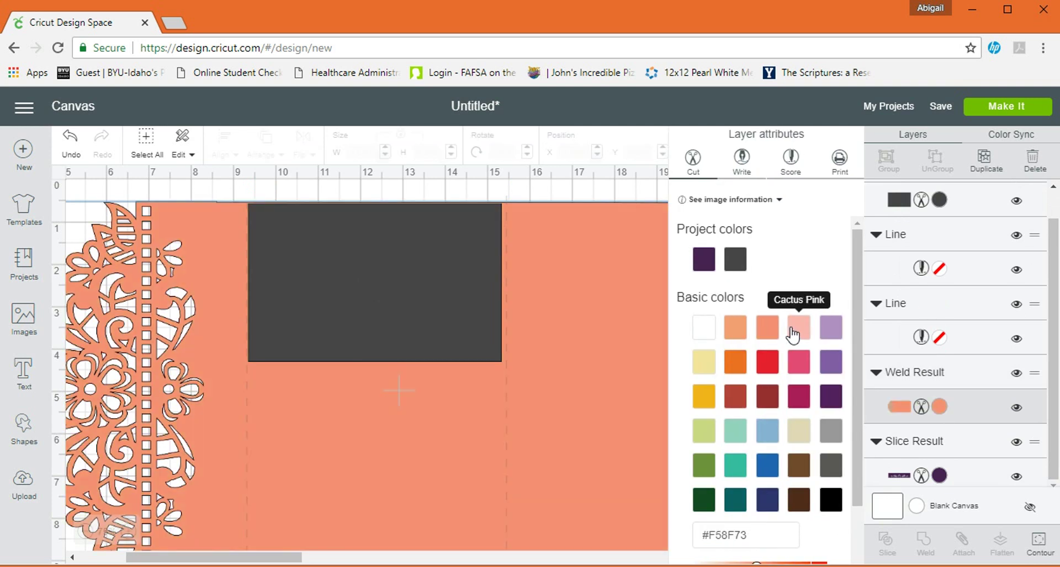
pyautogui.click(793, 333)
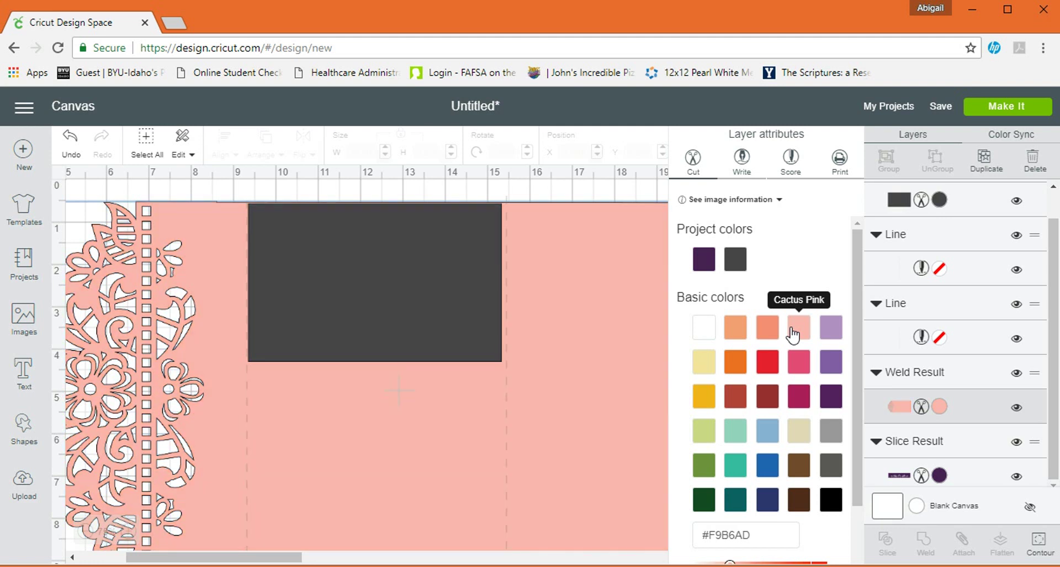
pyautogui.click(763, 436)
# Stretch the dark rectangle taller to 6.204 × 7.796 inches
pyautogui.click(394, 339)
pyautogui.moveTo(513, 375)
pyautogui.mouseDown()
pyautogui.moveTo(531, 377)
pyautogui.moveTo(519, 380)
pyautogui.mouseUp()
pyautogui.moveTo(439, 349); pyautogui.dragTo(439, 347)
pyautogui.moveTo(519, 380); pyautogui.dragTo(523, 548)
# Size the grey square to 6.111 × 8.889 inches and move it right to X 15.463
pyautogui.scroll(-3, 528, 525)
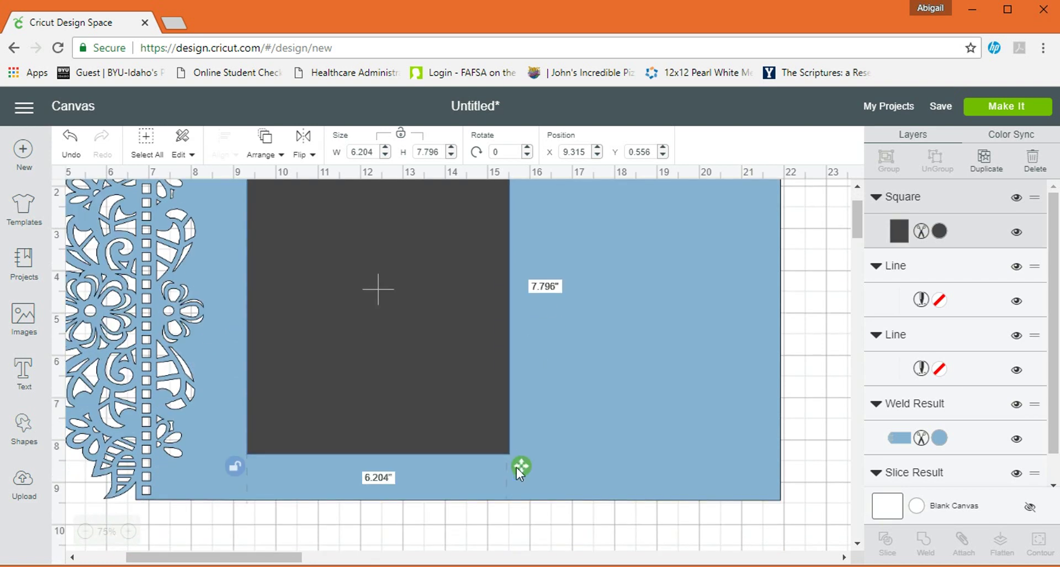
pyautogui.moveTo(519, 467); pyautogui.dragTo(513, 516)
pyautogui.scroll(3, 648, 353)
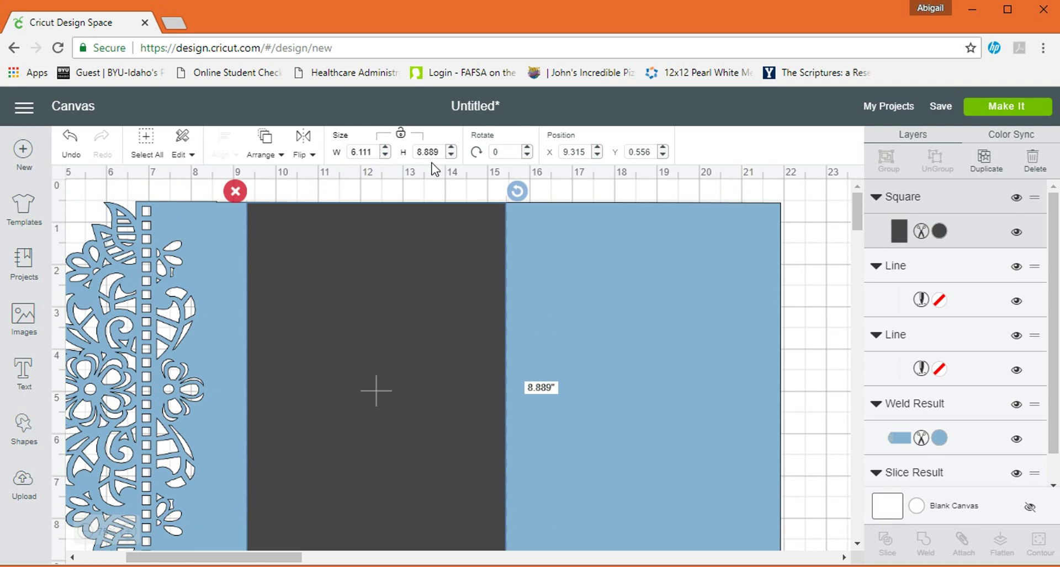
pyautogui.scroll(-2, 413, 329)
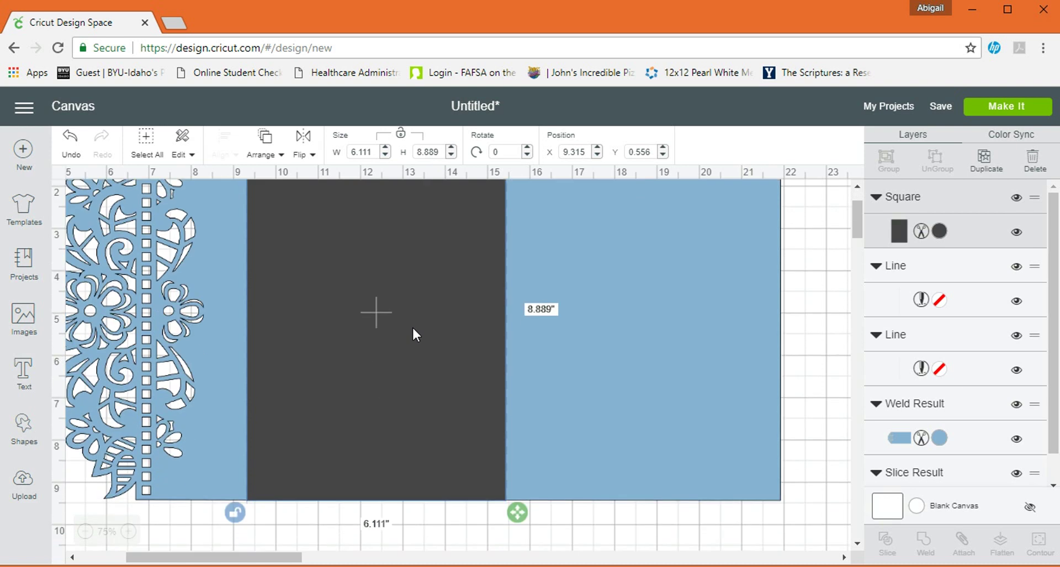
pyautogui.moveTo(413, 329); pyautogui.dragTo(672, 329)
# Bring the purple lace strip over beside the card's right panel
pyautogui.scroll(2, 673, 330)
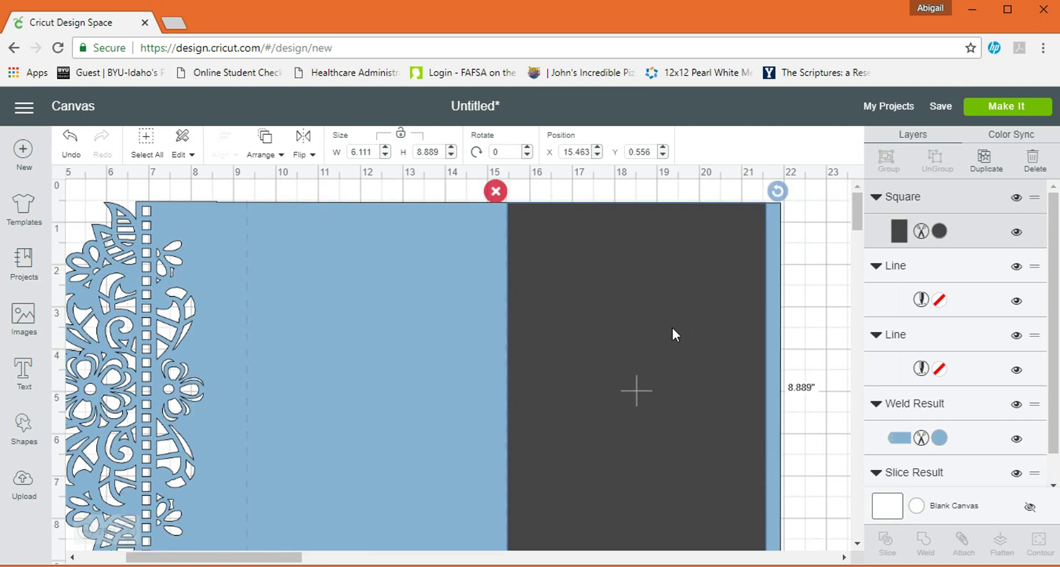
pyautogui.scroll(-2, 671, 326)
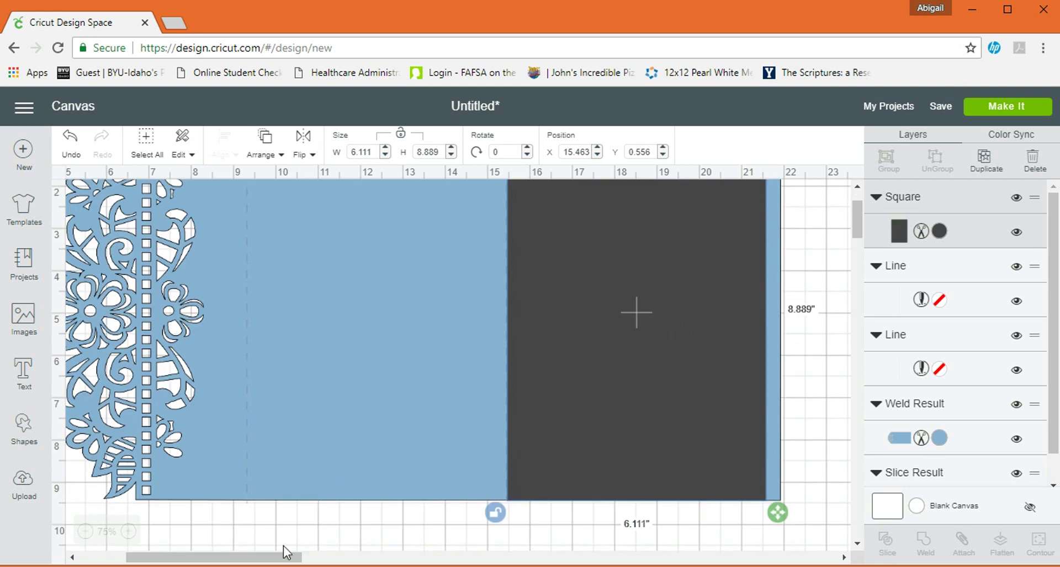
pyautogui.moveTo(241, 562); pyautogui.dragTo(332, 562)
pyautogui.scroll(-8, 456, 450)
pyautogui.moveTo(243, 364); pyautogui.dragTo(578, 259)
pyautogui.scroll(7, 556, 304)
# Move the purple lace strip higher on the canvas
pyautogui.scroll(-4, 518, 469)
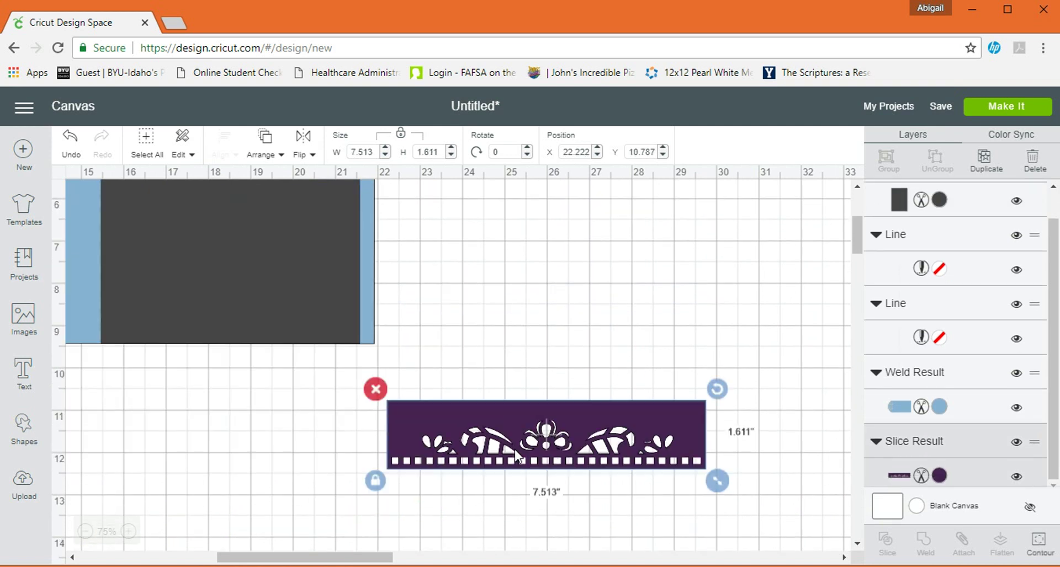
pyautogui.moveTo(520, 459); pyautogui.dragTo(589, 243)
pyautogui.scroll(4, 576, 307)
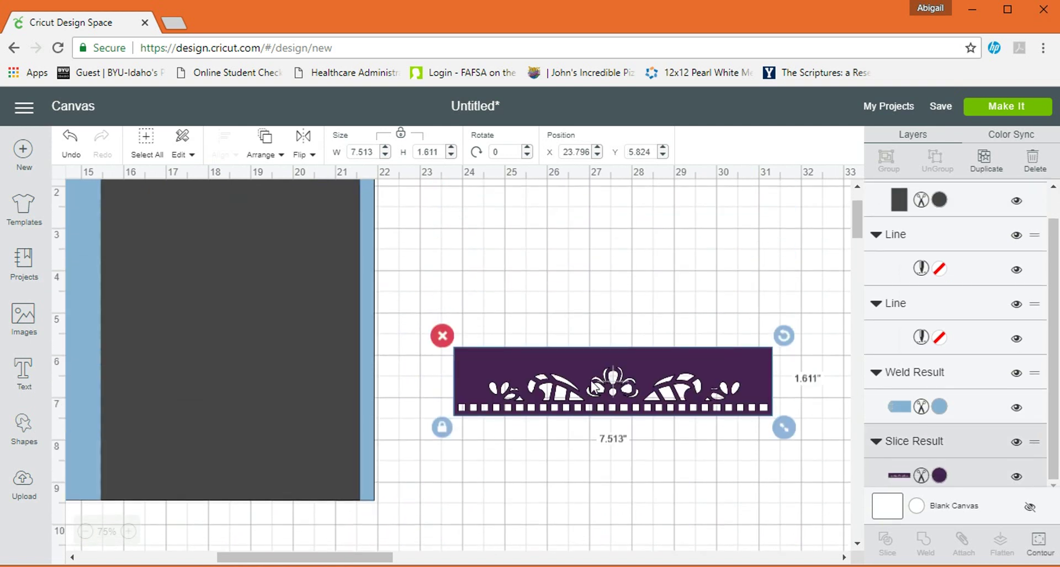
pyautogui.moveTo(591, 381); pyautogui.dragTo(595, 257)
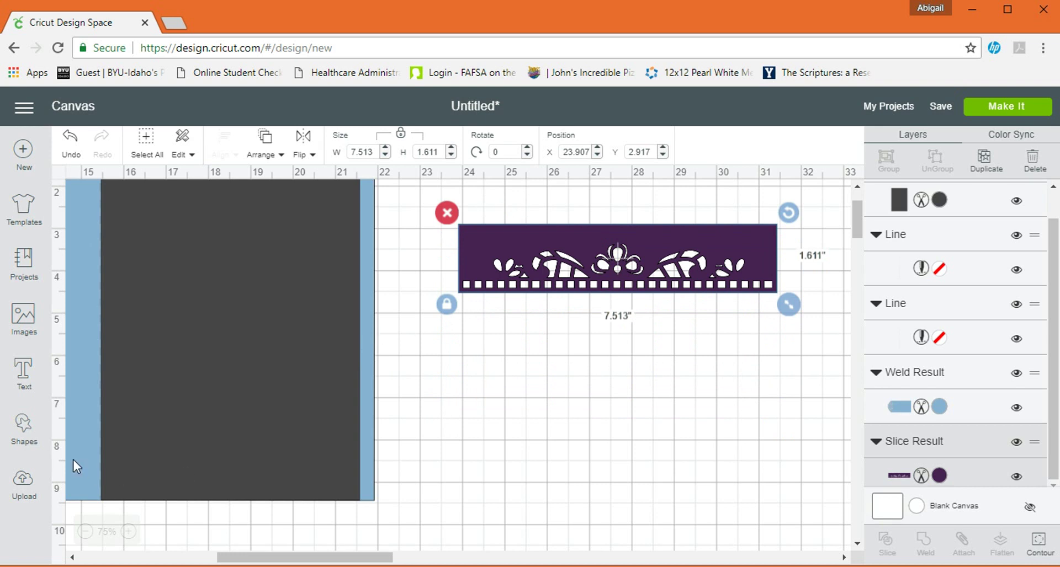
# Add a new square and trim the blue invitation's width slightly
pyautogui.click(22, 436)
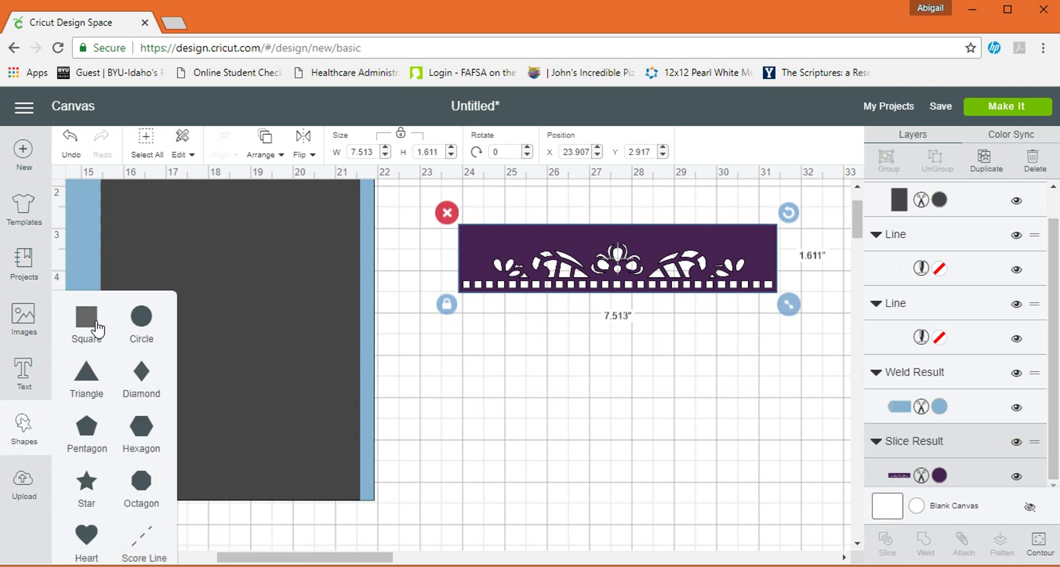
pyautogui.click(141, 372)
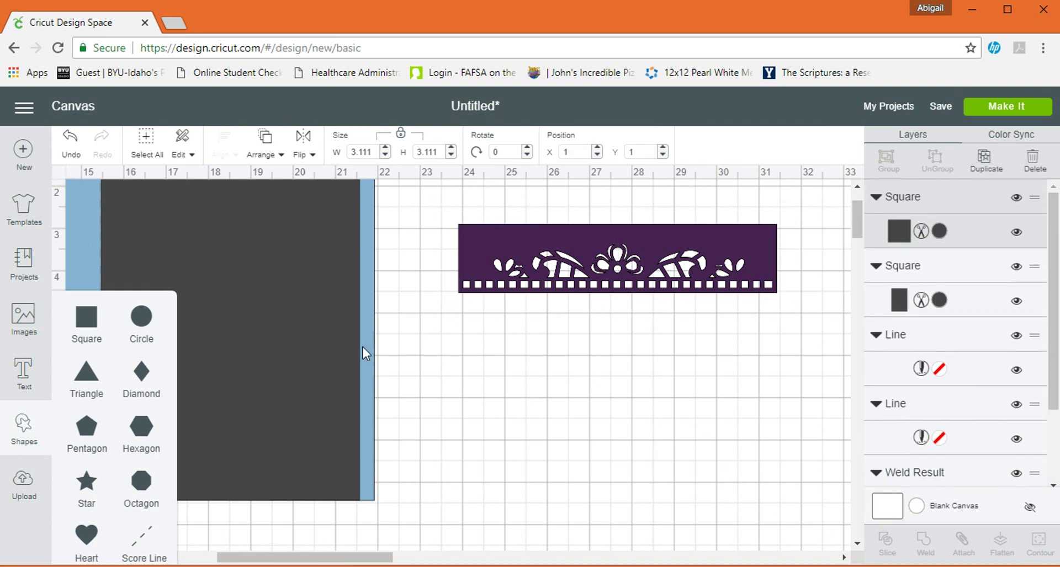
pyautogui.scroll(3, 414, 442)
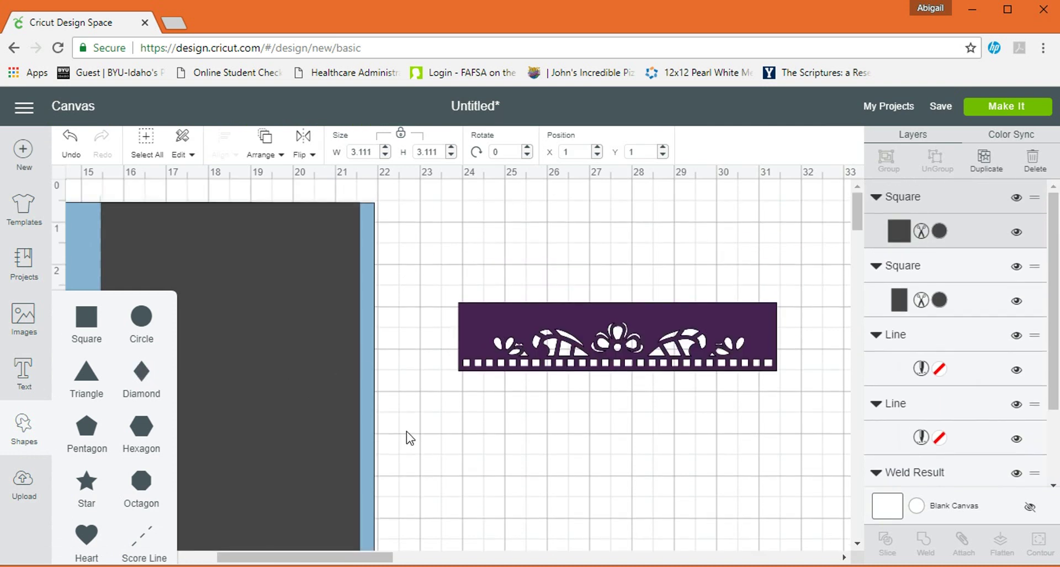
pyautogui.click(375, 334)
pyautogui.scroll(-6, 398, 403)
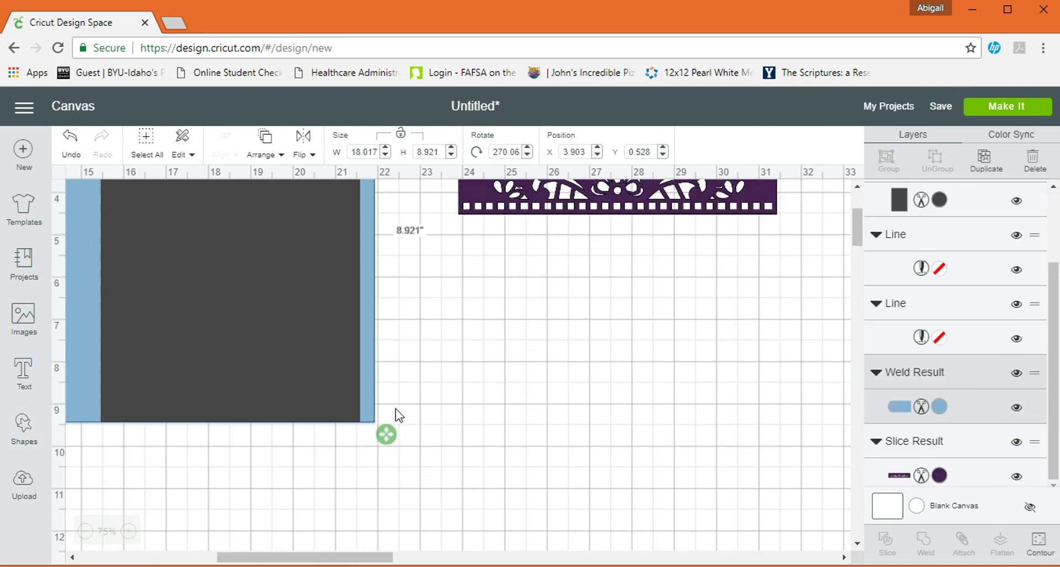
pyautogui.scroll(3, 396, 414)
pyautogui.moveTo(389, 519); pyautogui.dragTo(375, 512)
# Place the dark rectangle under the lace strip, sized 7.519 wide and about 1.35 inches tall
pyautogui.click(516, 456)
pyautogui.moveTo(310, 387); pyautogui.dragTo(685, 558)
pyautogui.scroll(-3, 584, 385)
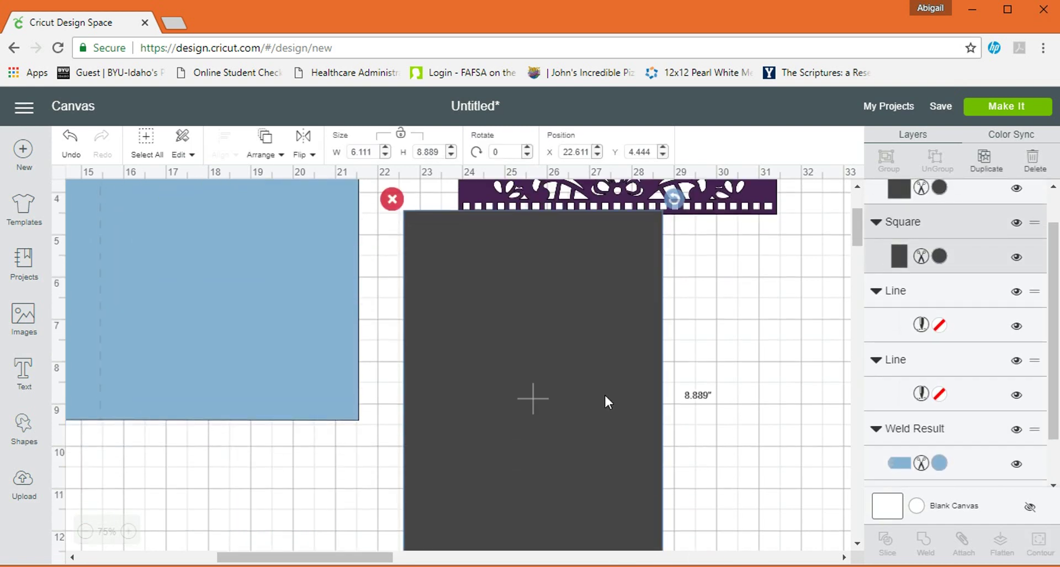
pyautogui.moveTo(584, 385); pyautogui.dragTo(650, 384)
pyautogui.scroll(-2, 698, 452)
pyautogui.moveTo(754, 528); pyautogui.dragTo(601, 391)
pyautogui.scroll(3, 696, 353)
pyautogui.moveTo(729, 471); pyautogui.dragTo(793, 469)
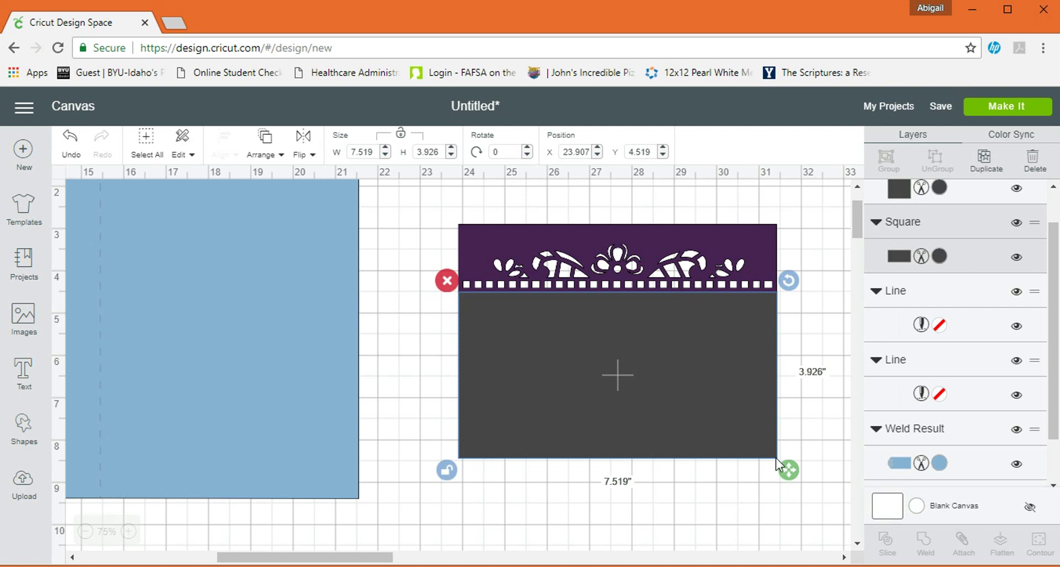
pyautogui.moveTo(796, 477); pyautogui.dragTo(796, 369)
# Weld the rectangle and lace strip into one 7.519 × 2.954-inch purple piece, then add a hexagon
pyautogui.click(733, 467)
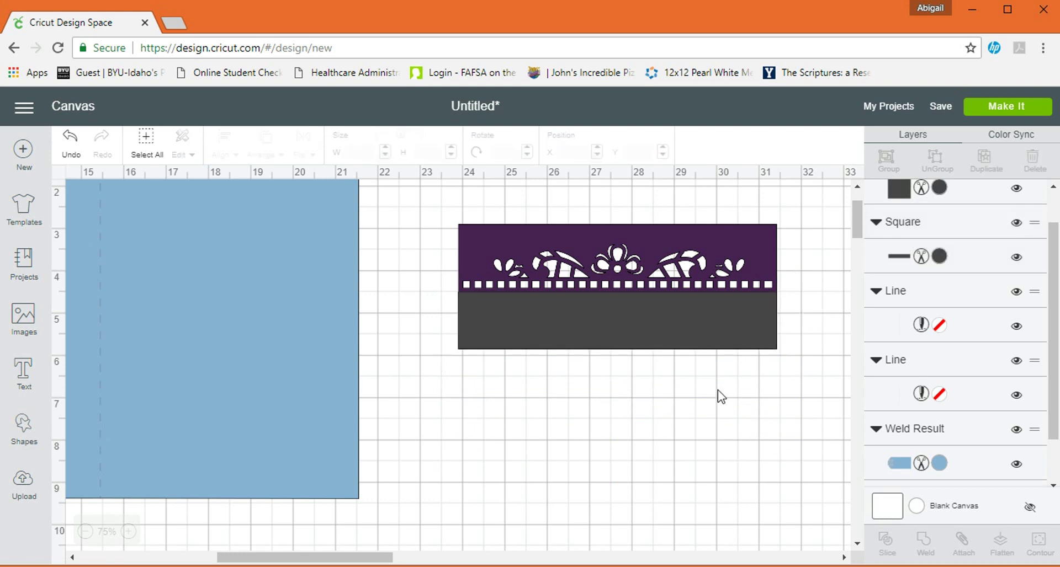
pyautogui.click(652, 313)
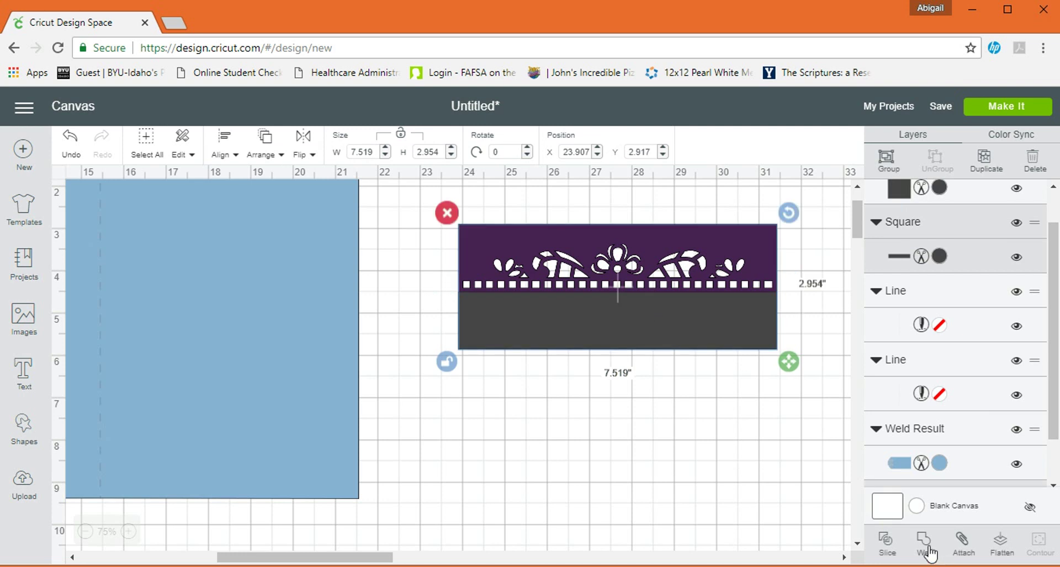
pyautogui.click(928, 546)
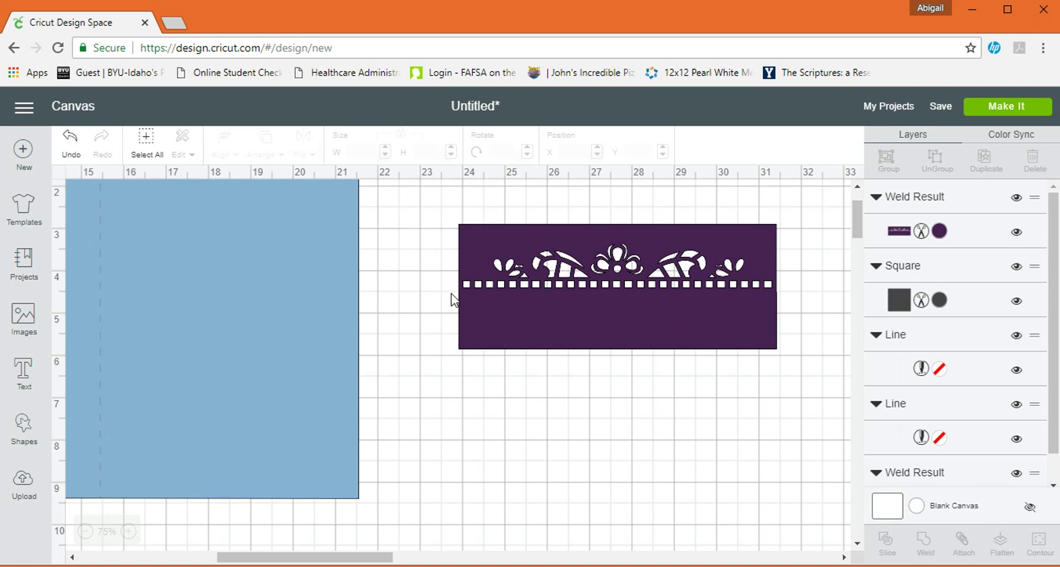
pyautogui.click(23, 425)
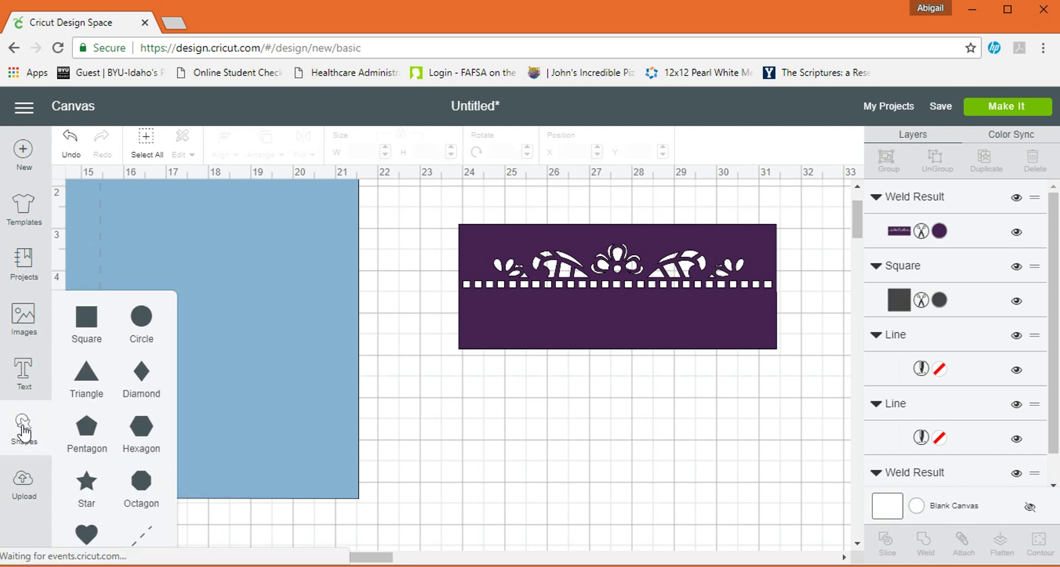
pyautogui.click(131, 431)
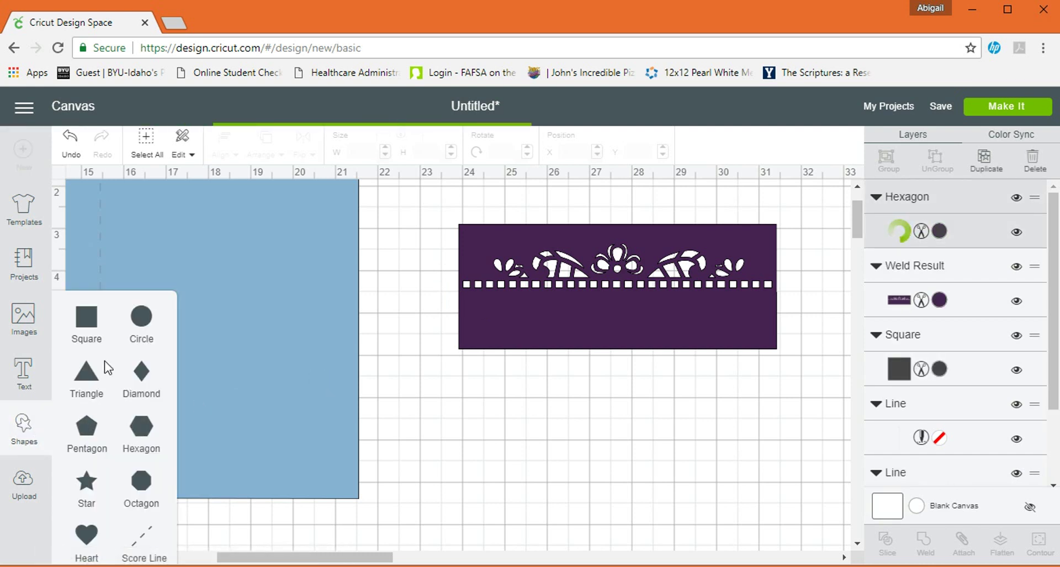